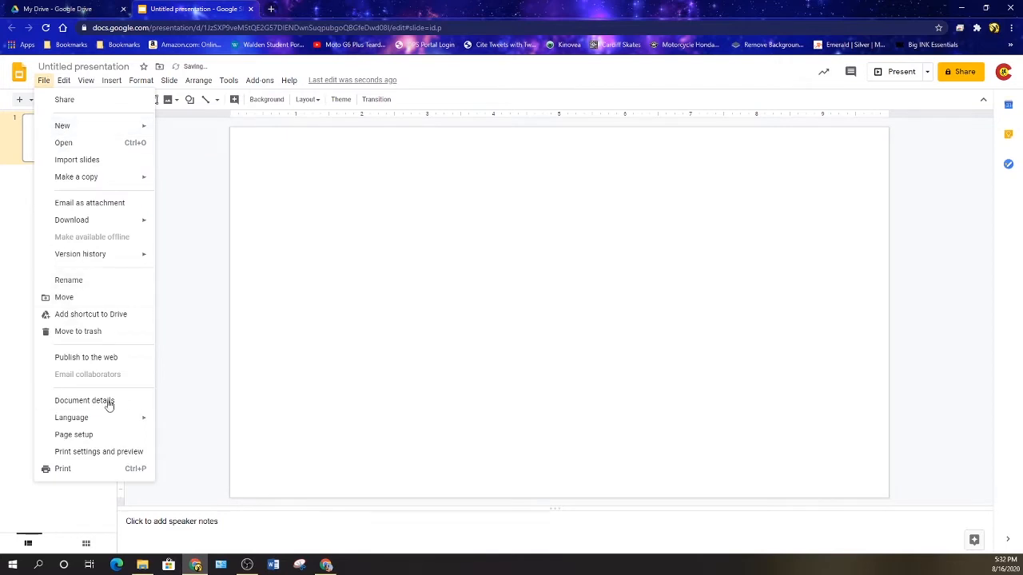
Step: Set the slide's page setup to a custom size of 11 x 8.5 inches
left_click(105, 434)
left_click(473, 291)
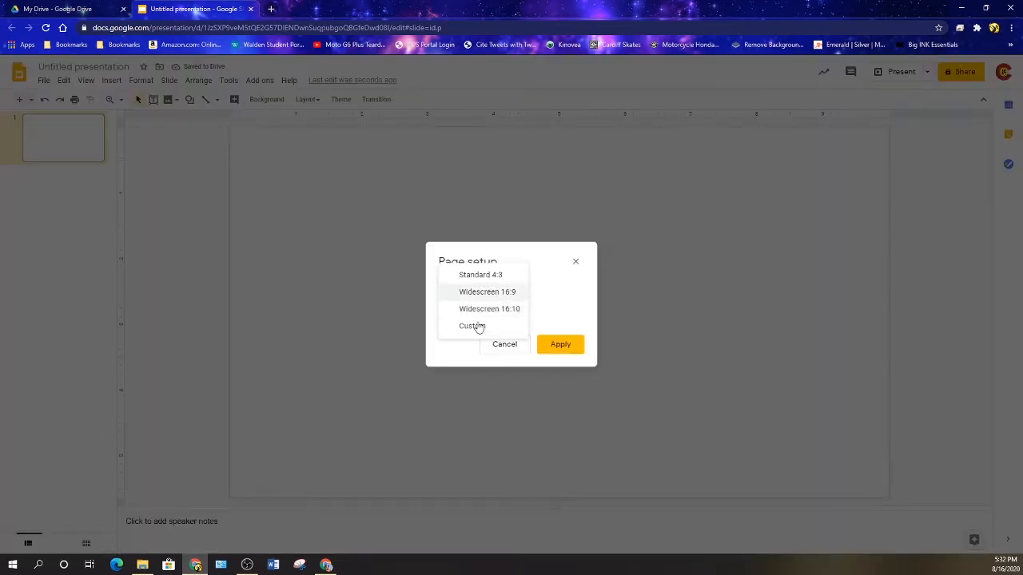
left_click(475, 328)
left_click_drag(461, 323, 424, 322)
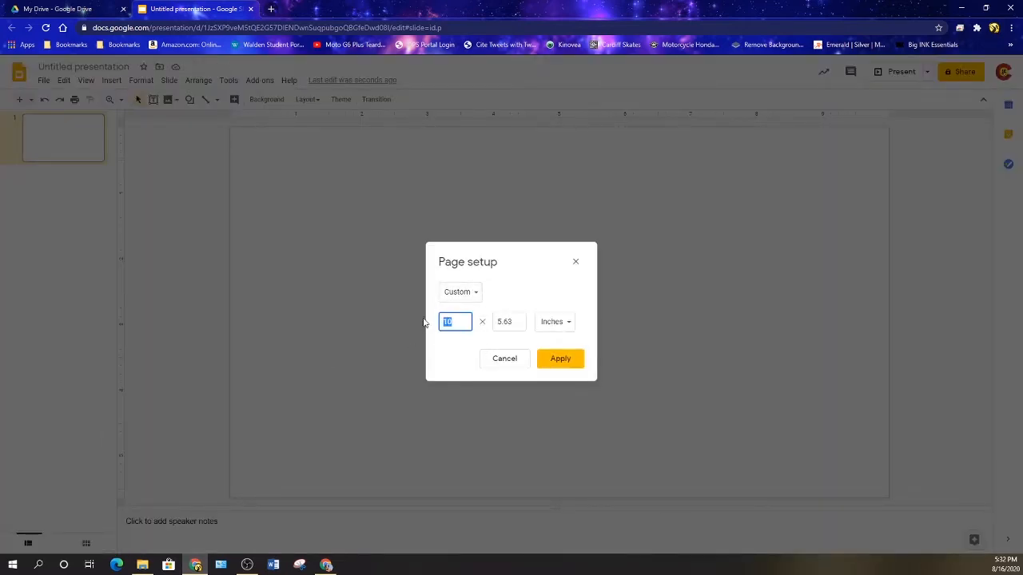
key("Tab")
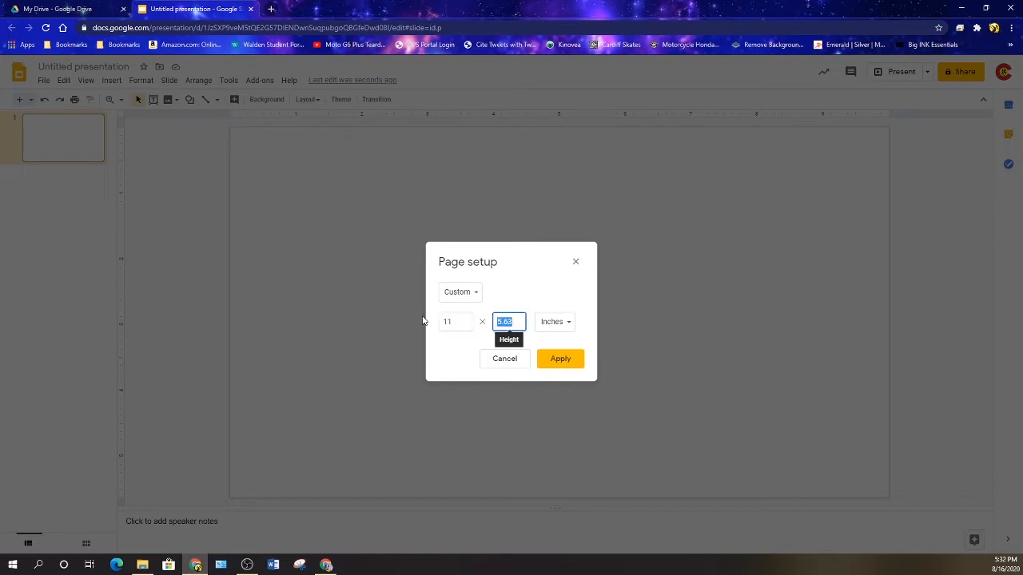
type("8.5")
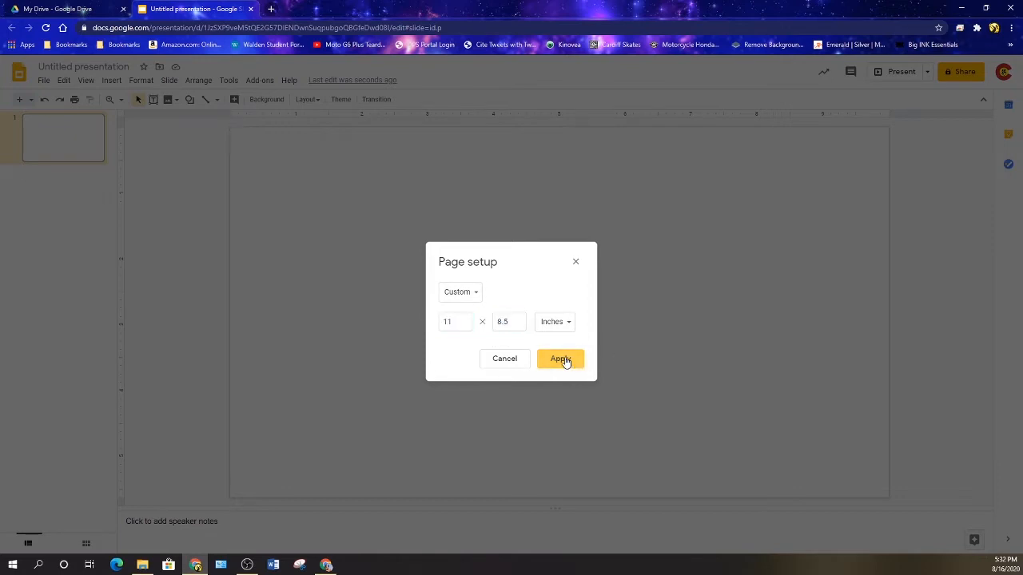
left_click(561, 359)
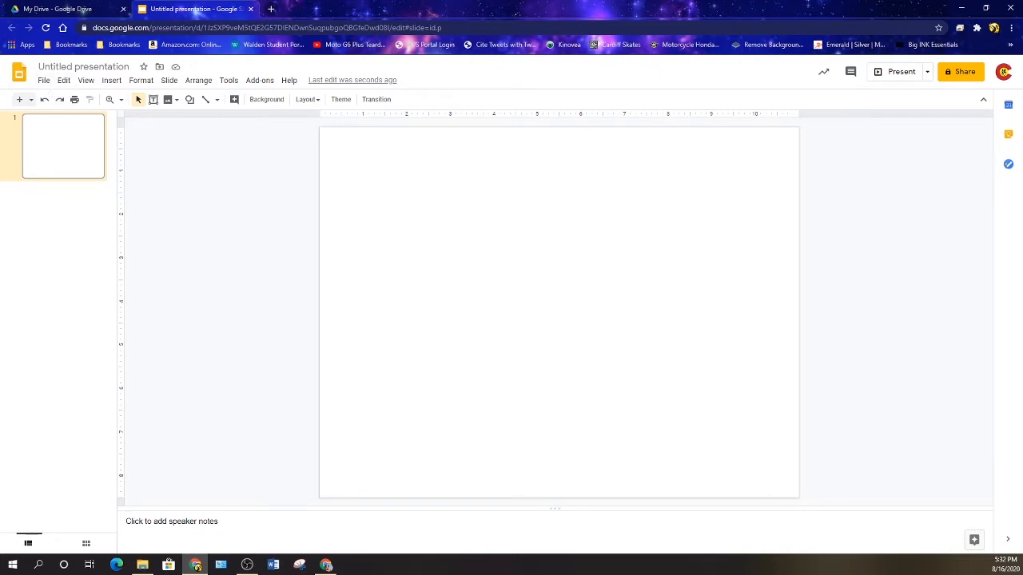
left_click(247, 565)
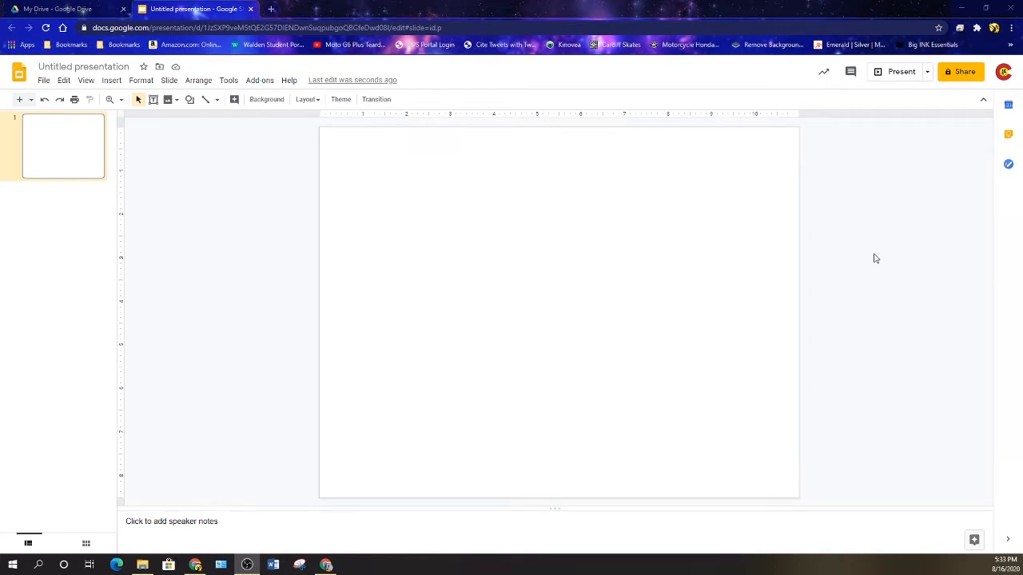
Step: Add a text box near the top of the slide with the title "Weekly Nutrition Tracker"
left_click(153, 99)
left_click(370, 148)
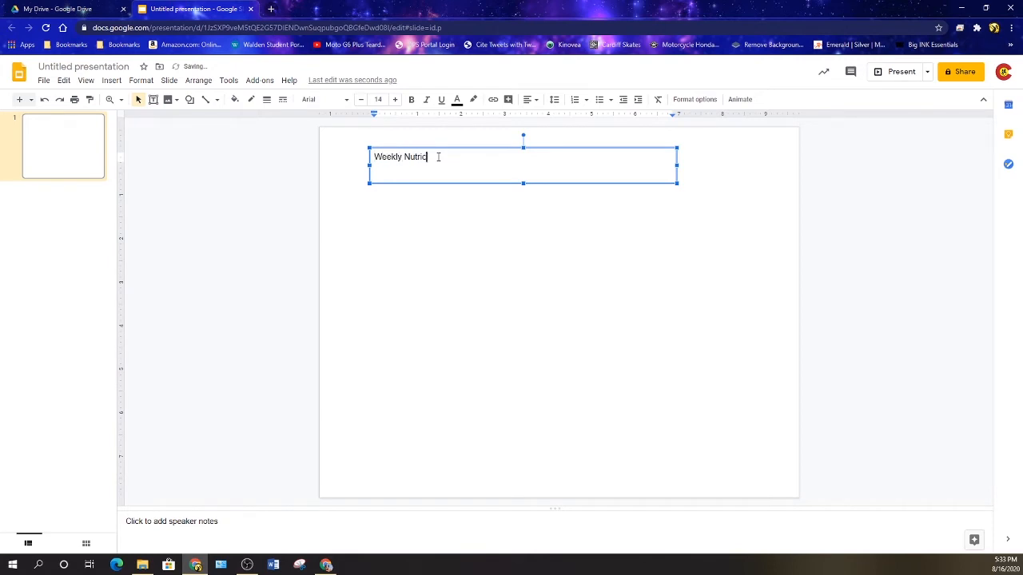
type("Weekly Nutriation")
right_click(438, 156)
left_click(457, 141)
type("Tracker")
left_click(404, 225)
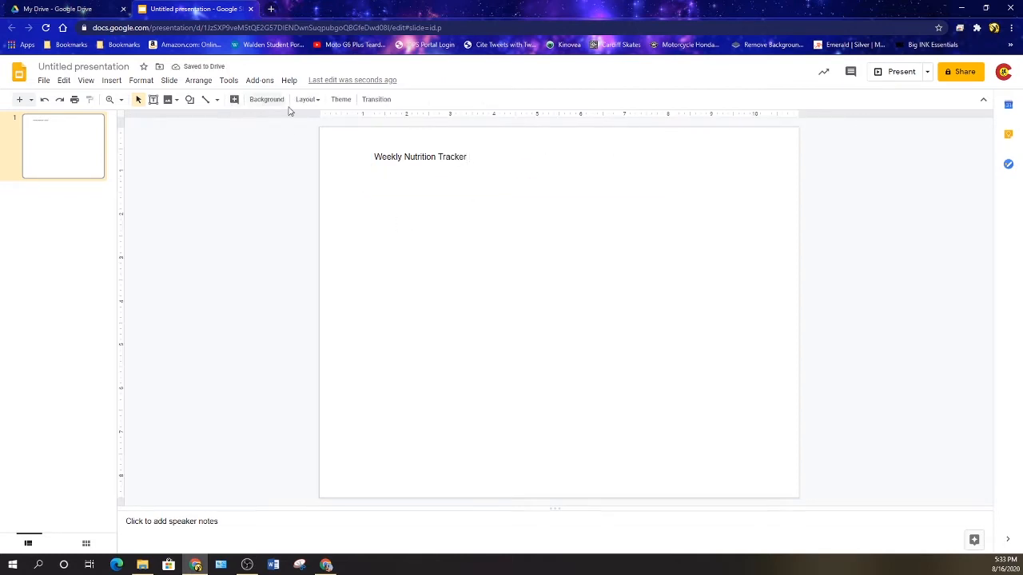
Step: Insert a table of seven columns by five rows and enlarge it to nearly the slide's width just below the title
left_click(111, 80)
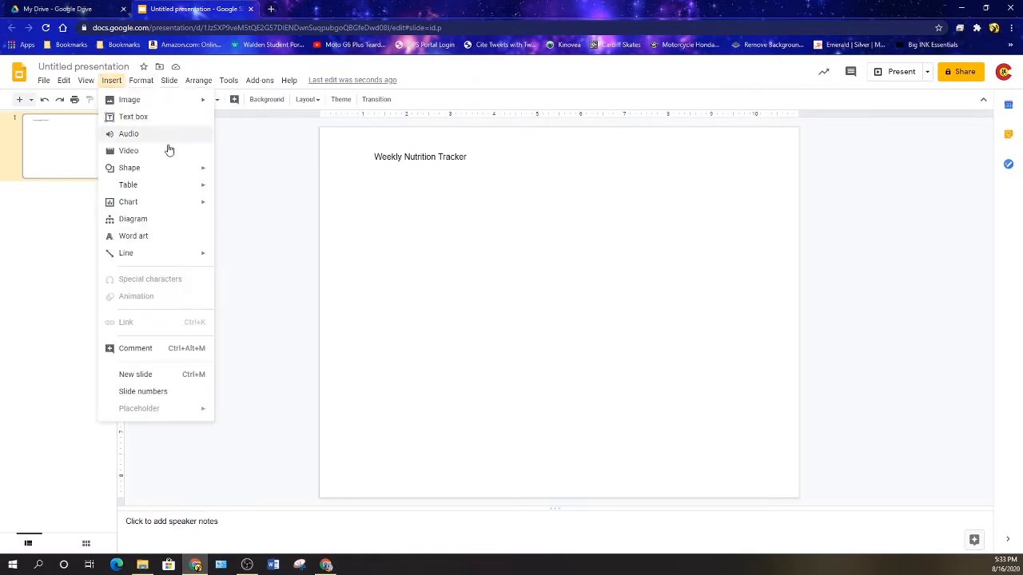
mouse_move(214, 189)
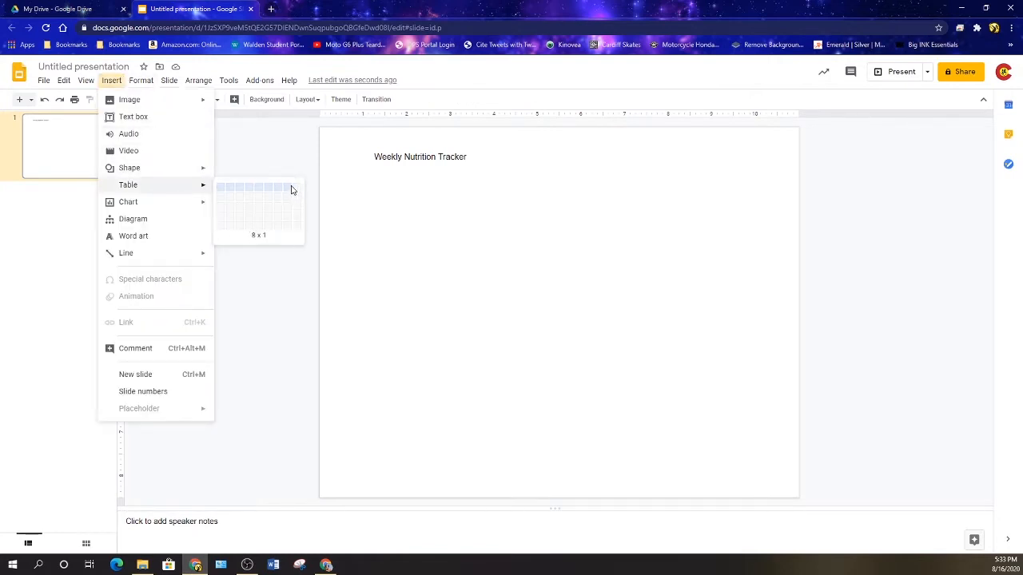
left_click(280, 226)
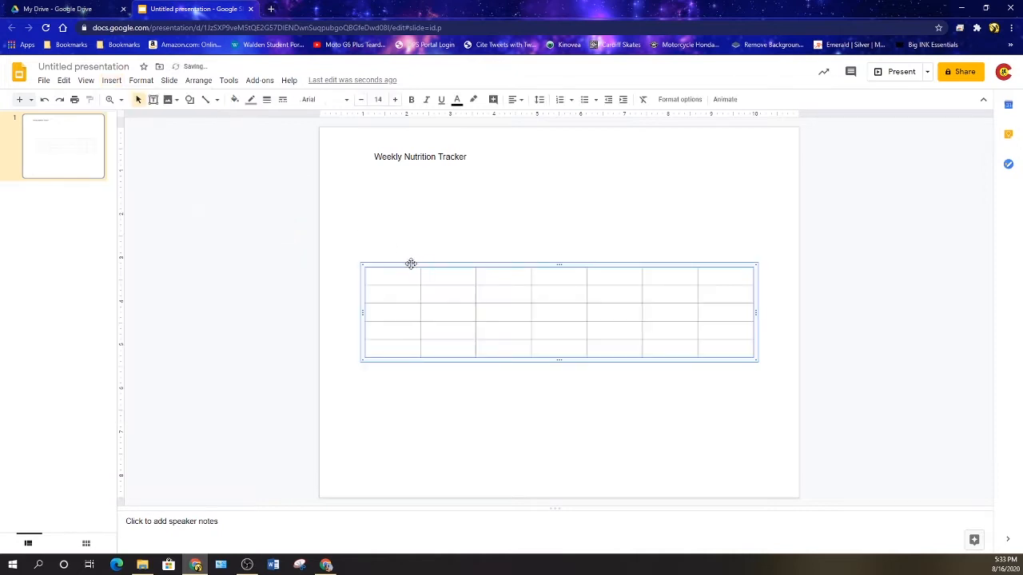
left_click_drag(389, 265, 357, 183)
left_click_drag(723, 271, 791, 380)
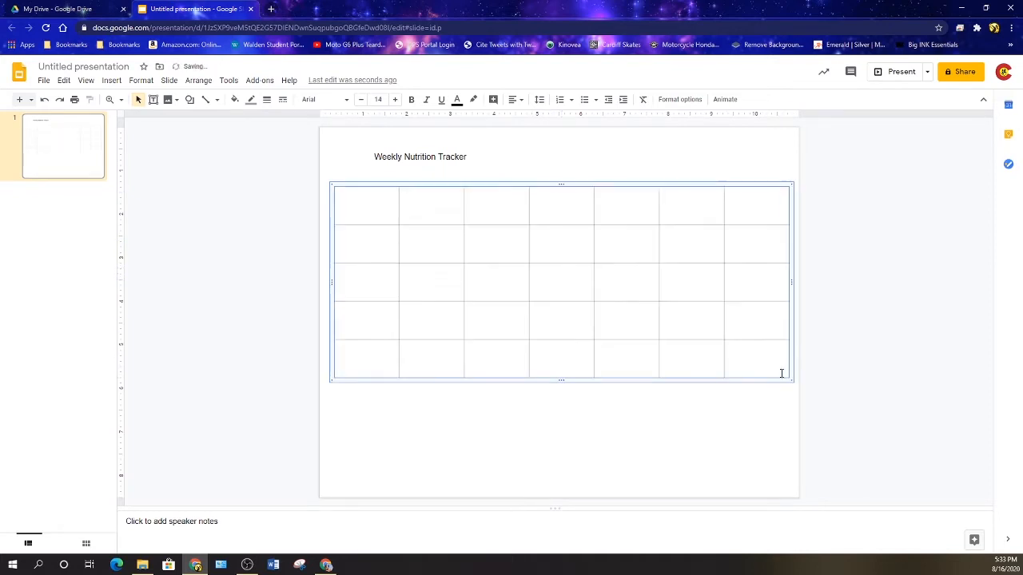
left_click_drag(521, 189, 516, 191)
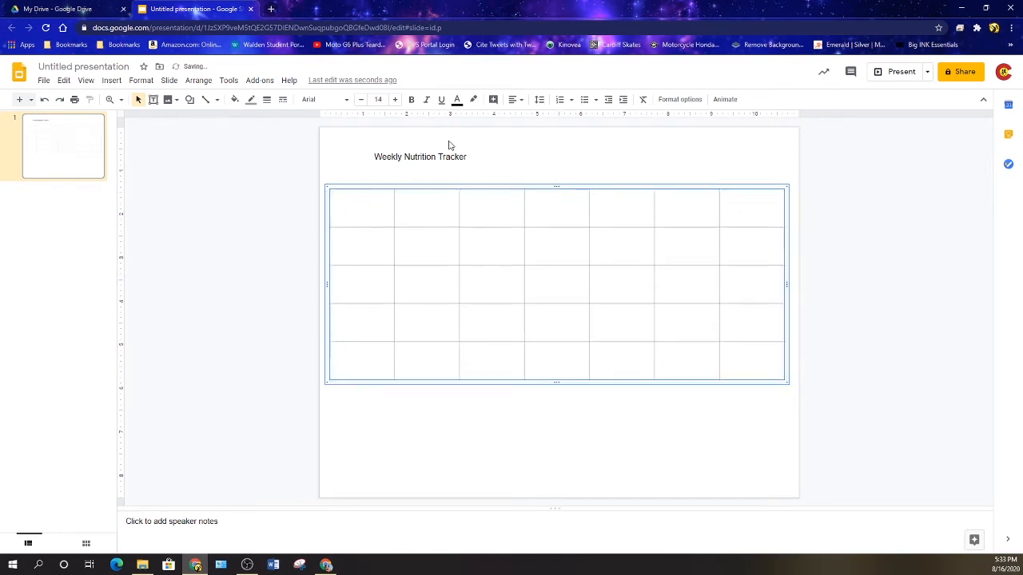
Step: Apply a thicker border weight to all the table's lines
left_click(251, 100)
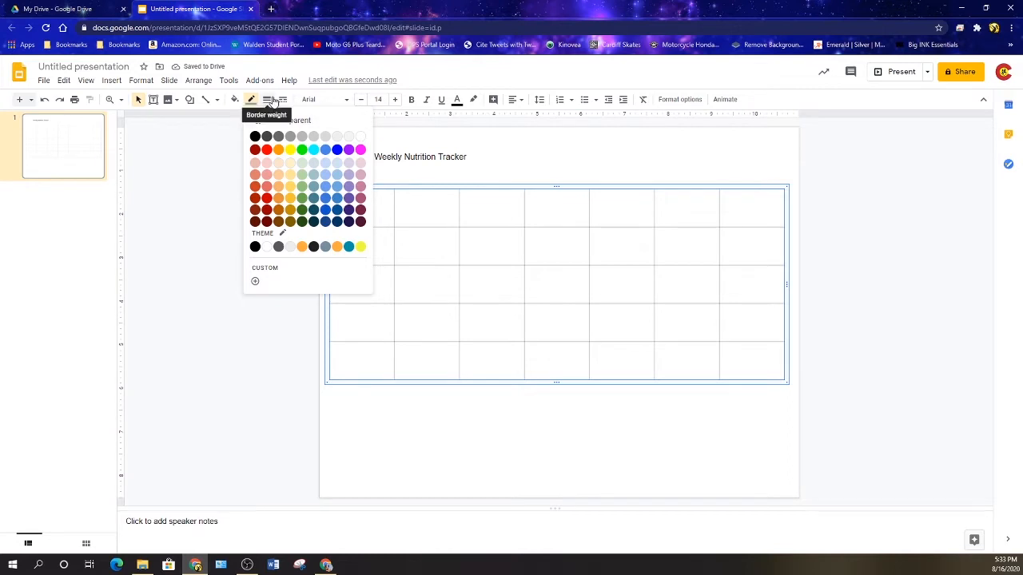
left_click(267, 100)
left_click(287, 168)
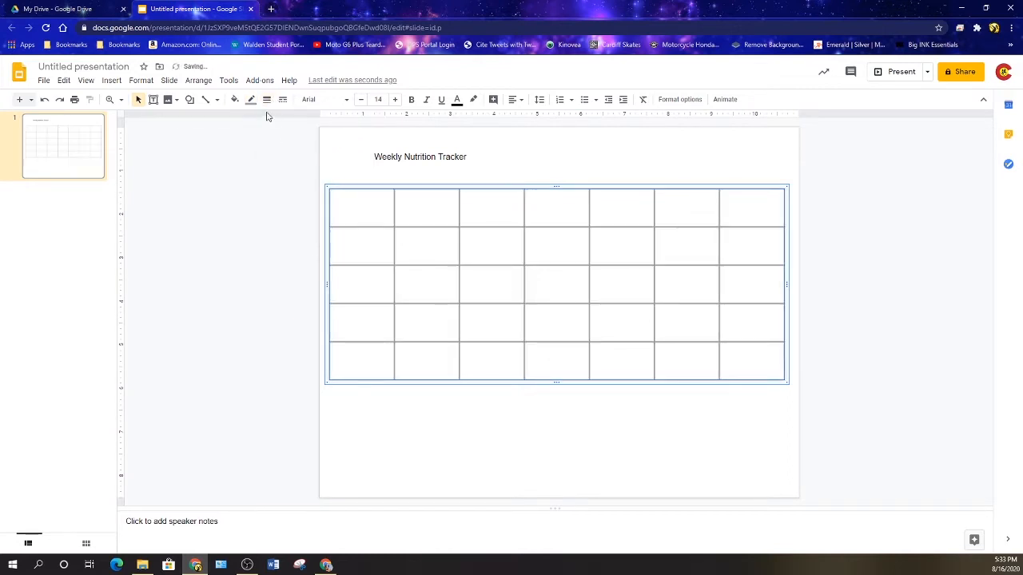
Step: Fill the first four header cells of the table with Meals, Monday, Tuesday and Wednesday
left_click(345, 207)
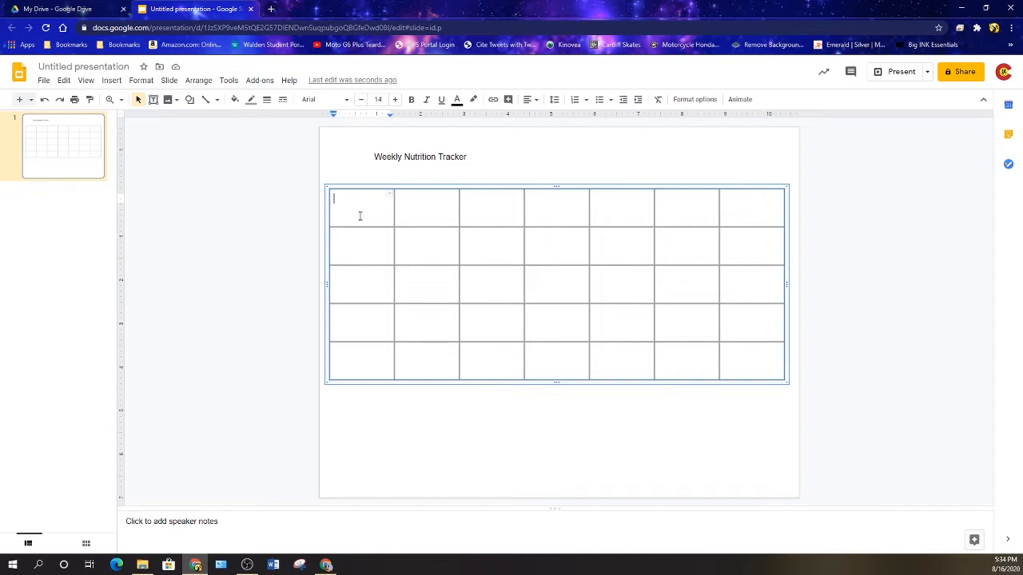
type("Meals")
key("Tab")
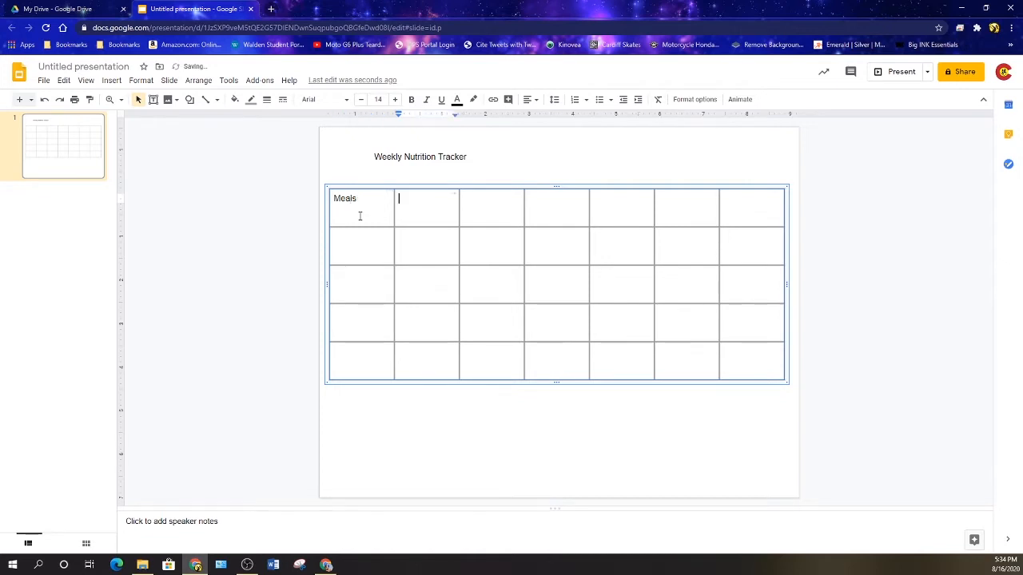
type("Monday")
key("Tab")
type("T")
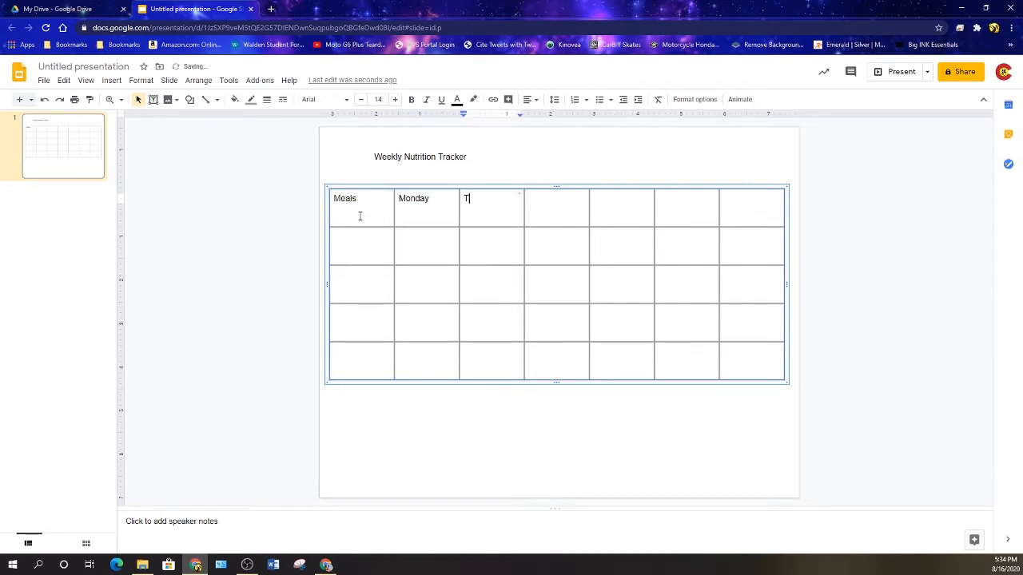
type("uesday")
key("Tab")
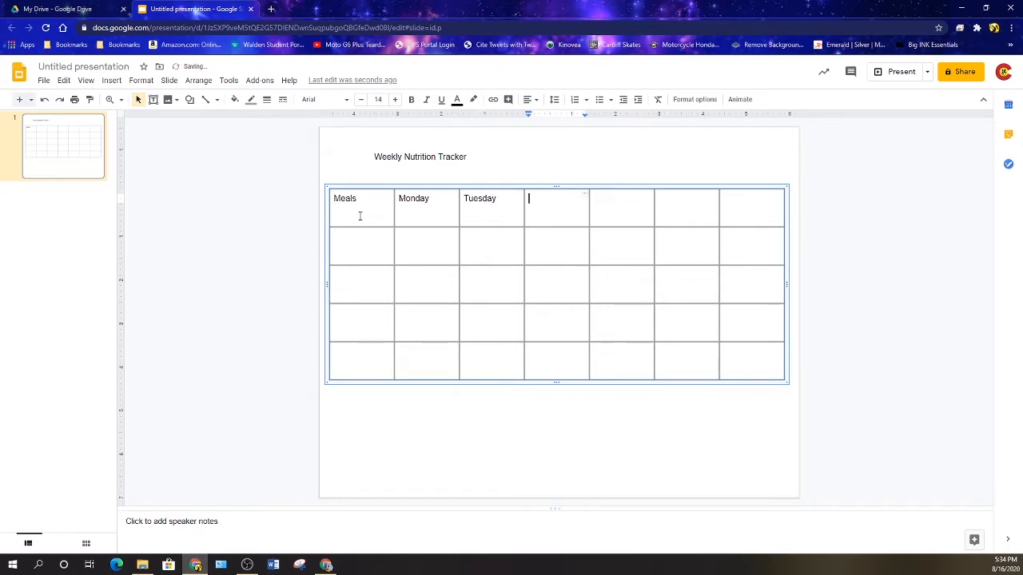
type("Wednesday")
key("Tab")
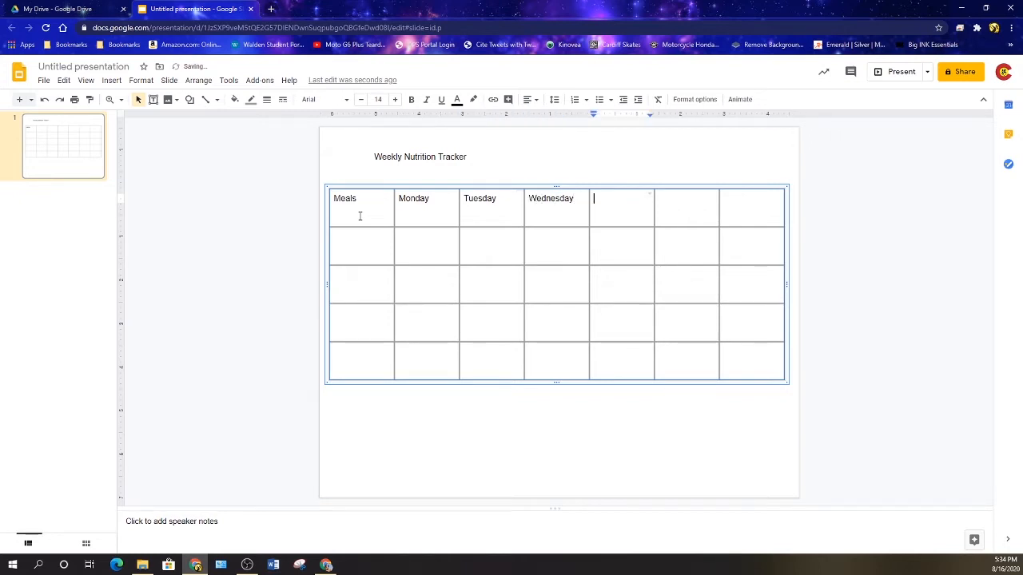
Step: Fill the remaining three header cells with Thursday, Friday and Saturday
type("Thurda")
key("BackSpace")
key("BackSpace")
type("s")
key("Tab")
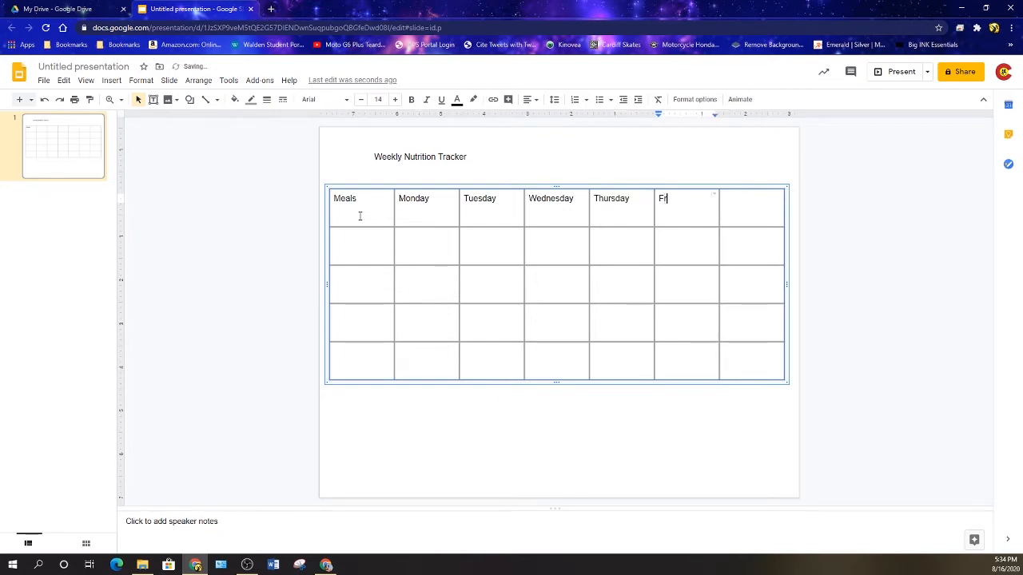
type("Friday")
key("Tab")
type("Sa")
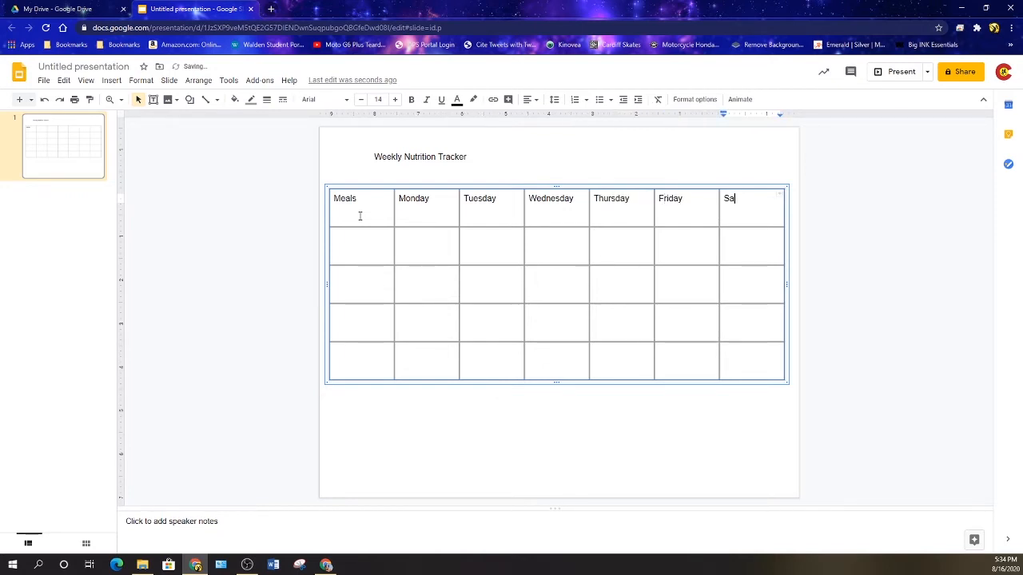
type("turday")
Step: Label the four rows under Meals as Breakfast, Lunch, Dinner and Snacks
left_click(362, 237)
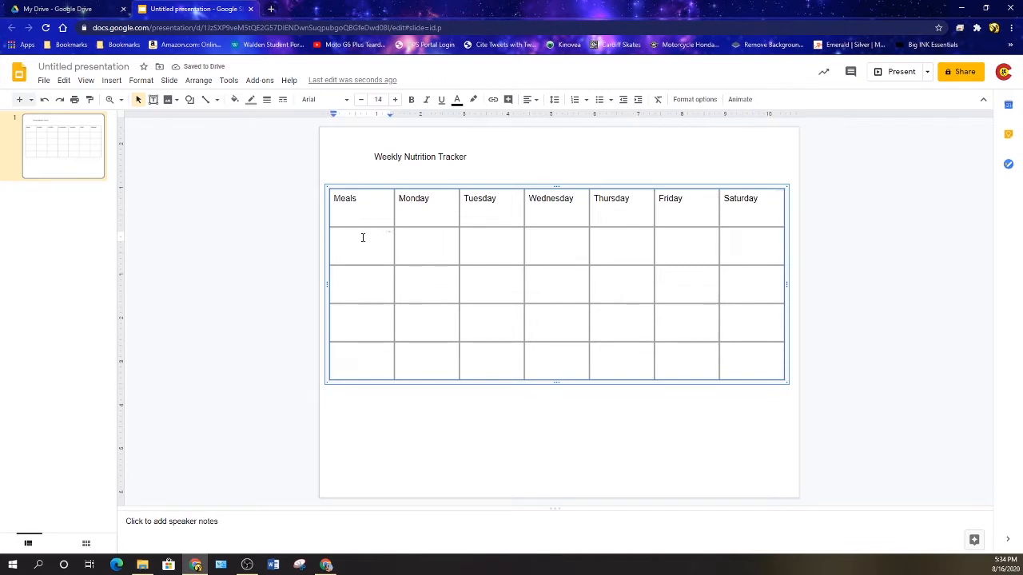
type("Breakfast")
key("Down")
key("Down")
key("Up")
type("Lu")
key("Down")
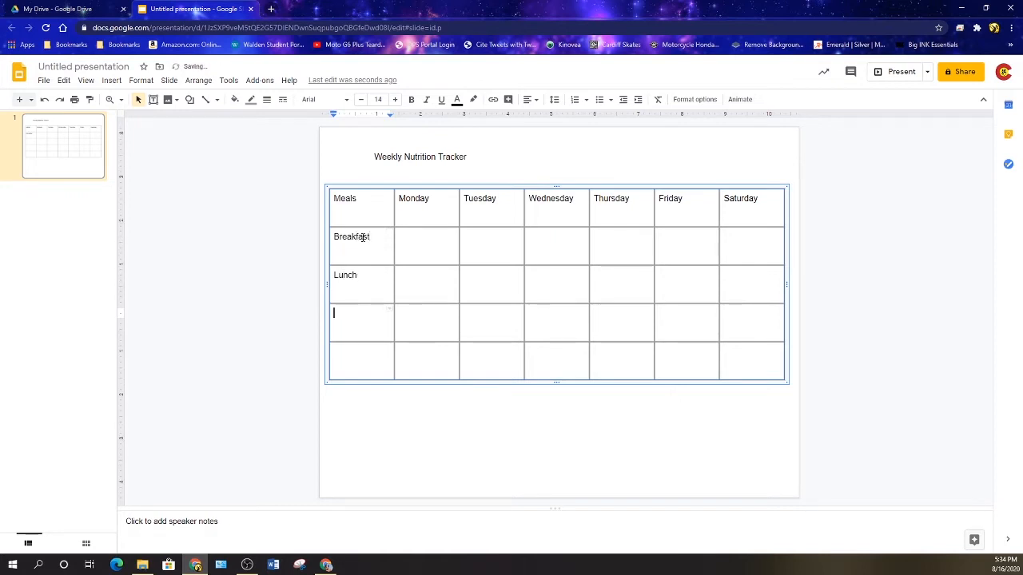
type("Dinner")
key("Down")
type("Sna")
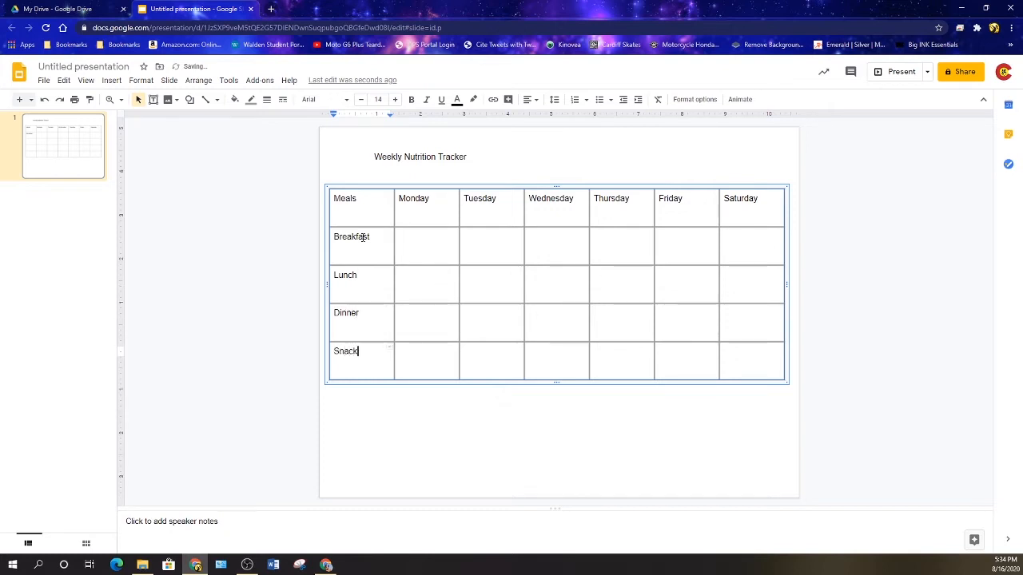
type("cks")
Step: Add a new empty row to the table below the Snacks row
key("Tab")
key("Tab")
key("Tab")
key("Tab")
key("Tab")
key("Tab")
key("Tab")
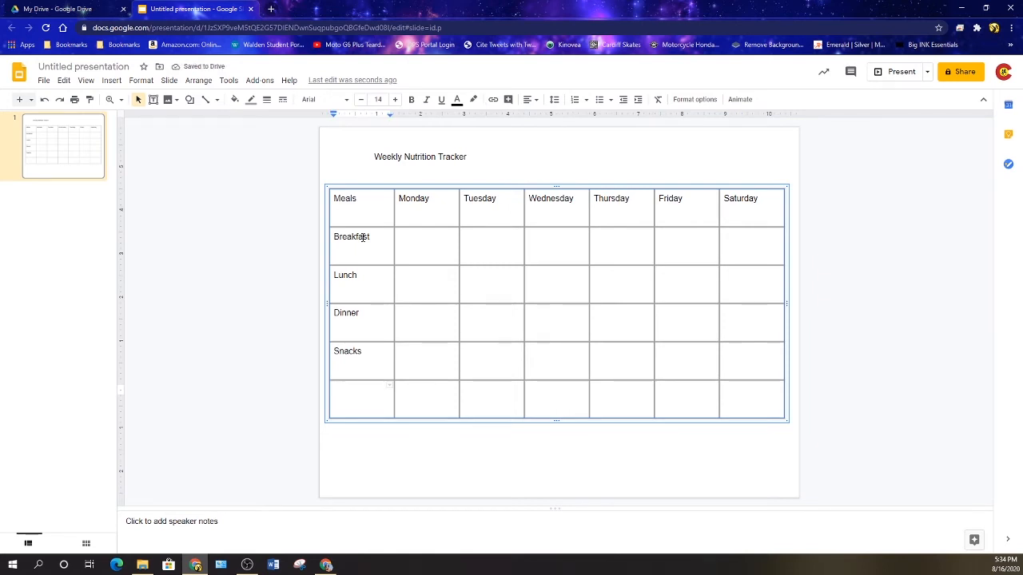
type("Glasses of w")
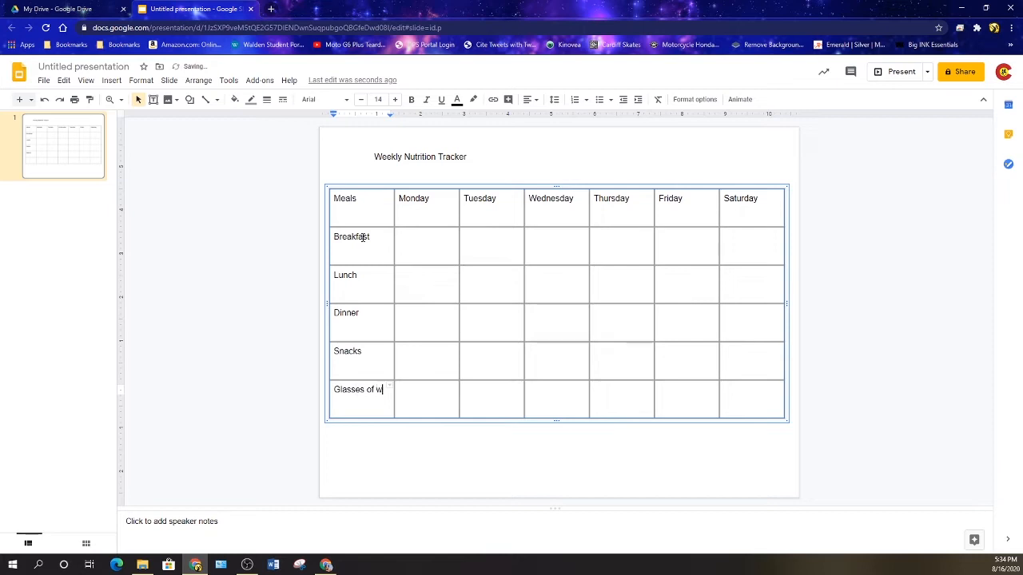
key("BackSpace")
key("BackSpace")
key("BackSpace")
key("BackSpace")
key("BackSpace")
key("BackSpace")
key("BackSpace")
key("BackSpace")
key("BackSpace")
Step: Label the first cell of the table's last row "Extra"
type("Extra")
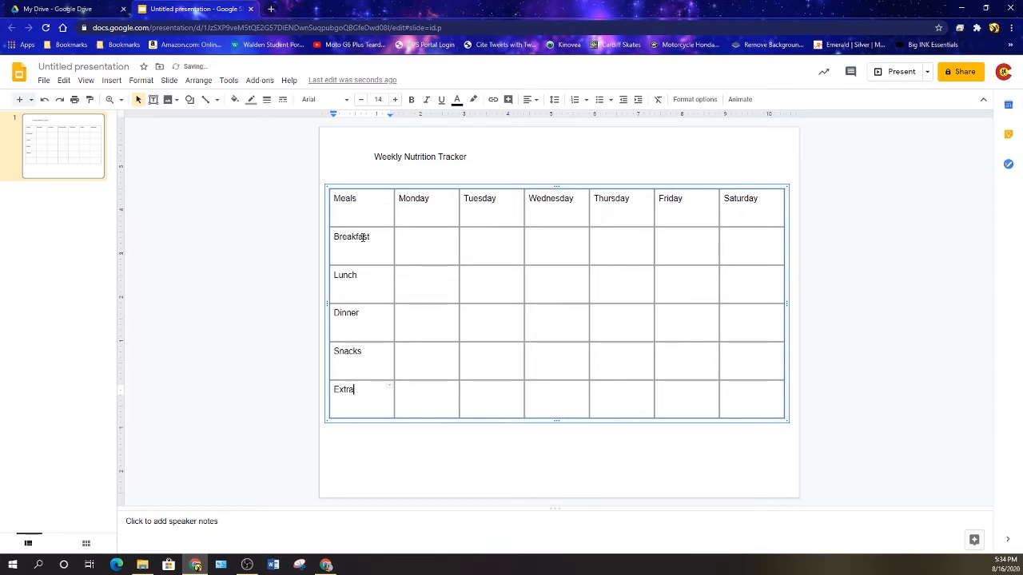
key("shift+Home")
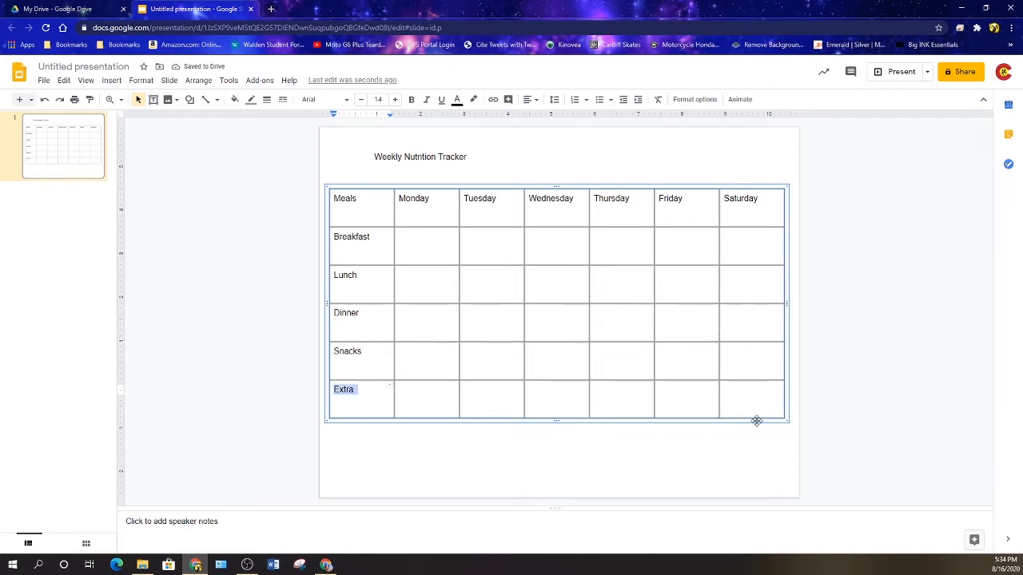
Step: Center the text horizontally in all cells of the table
left_click_drag(767, 402, 336, 197)
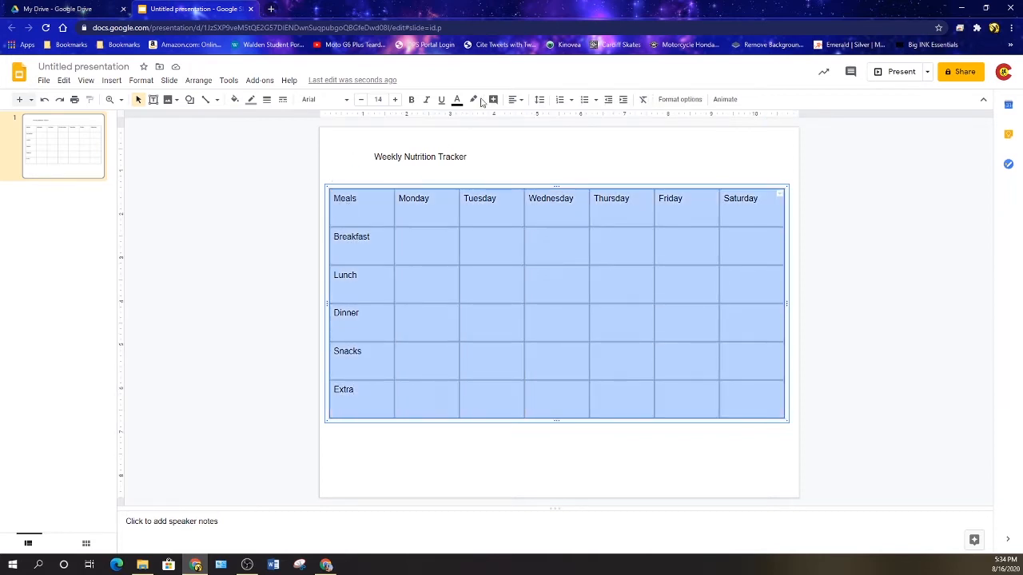
left_click(516, 100)
left_click(532, 117)
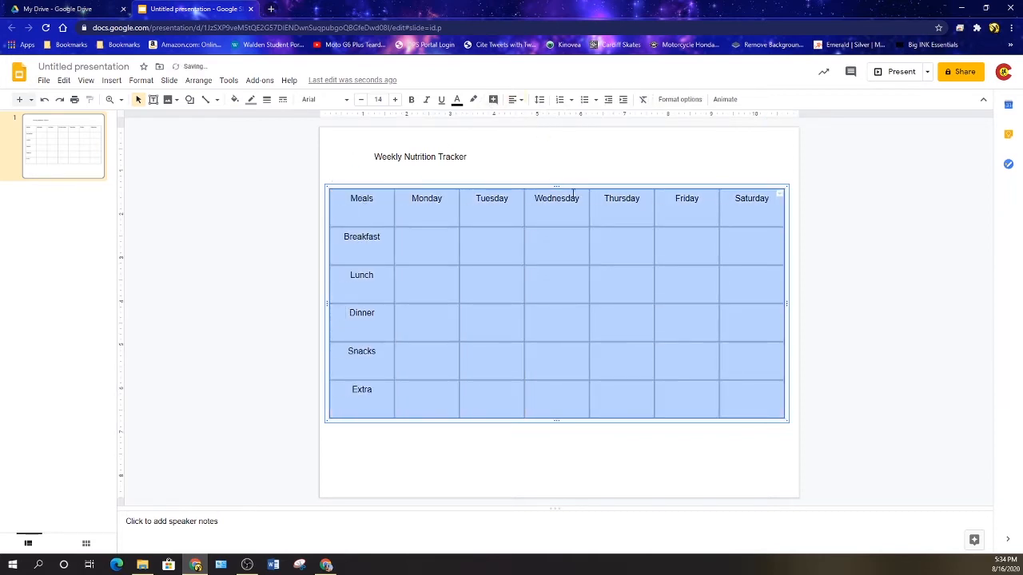
Step: Add a small text box reading "Date" above the Friday and Saturday columns, beside the title
left_click(585, 173)
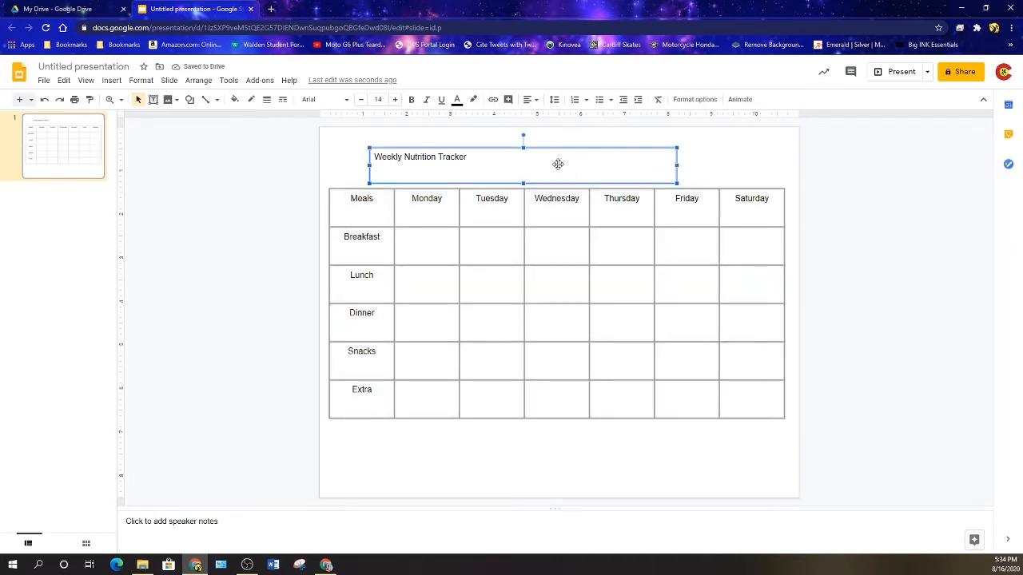
left_click(691, 154)
left_click(153, 99)
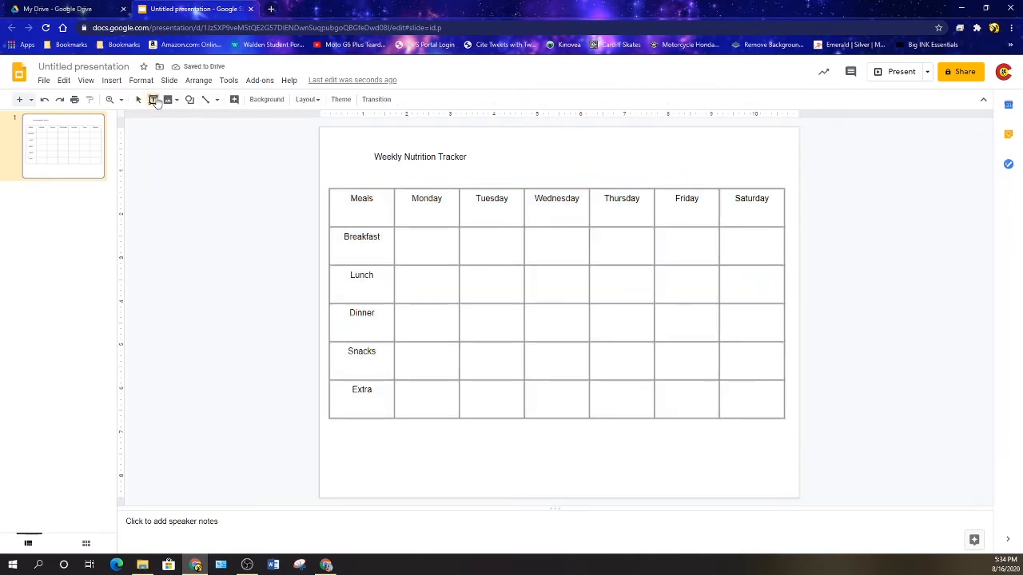
left_click_drag(649, 141, 773, 170)
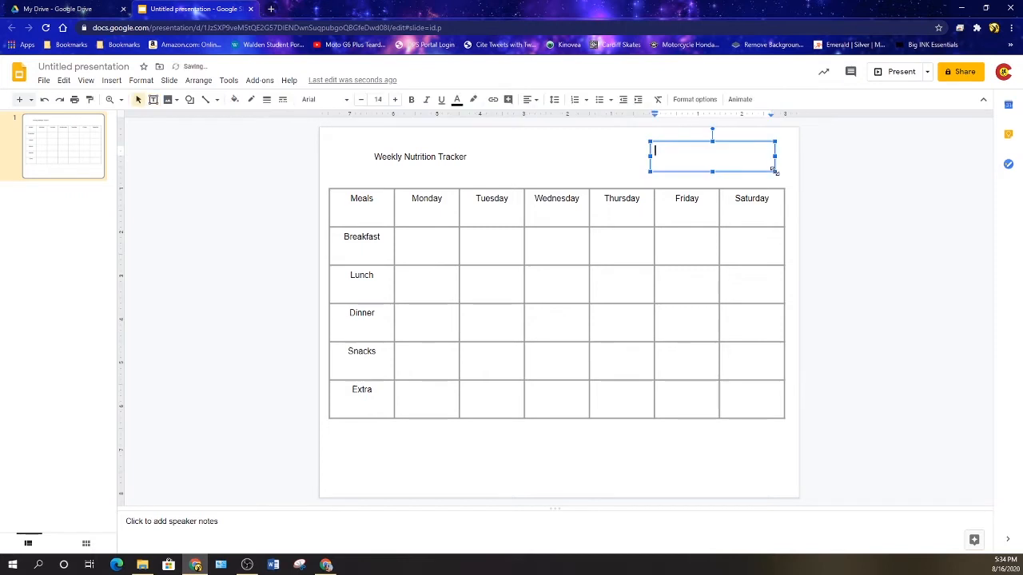
type("Date")
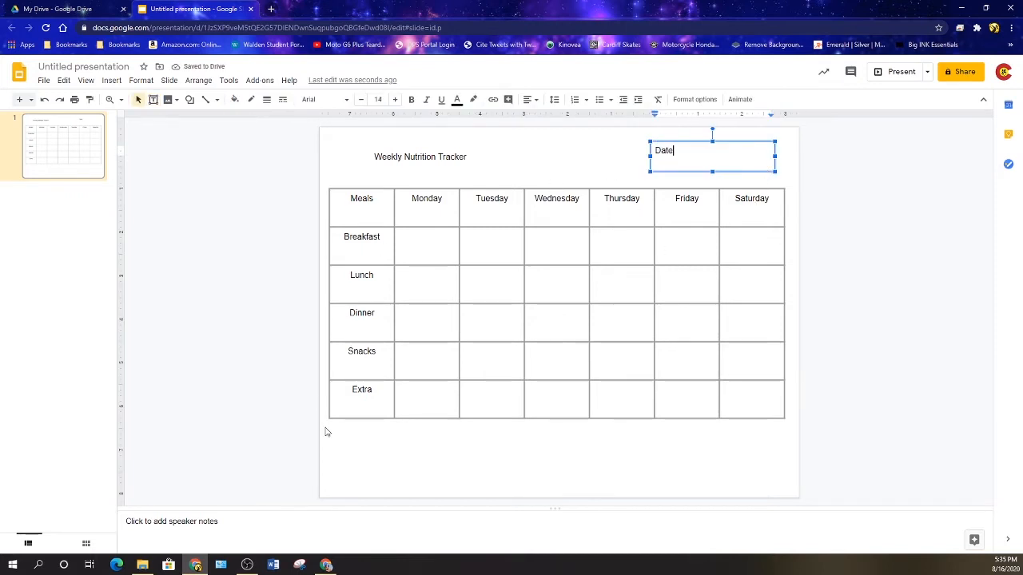
Step: Add a wide text box below the table reading "Type the food you eat for each meal on each day."
left_click(351, 435)
left_click(111, 81)
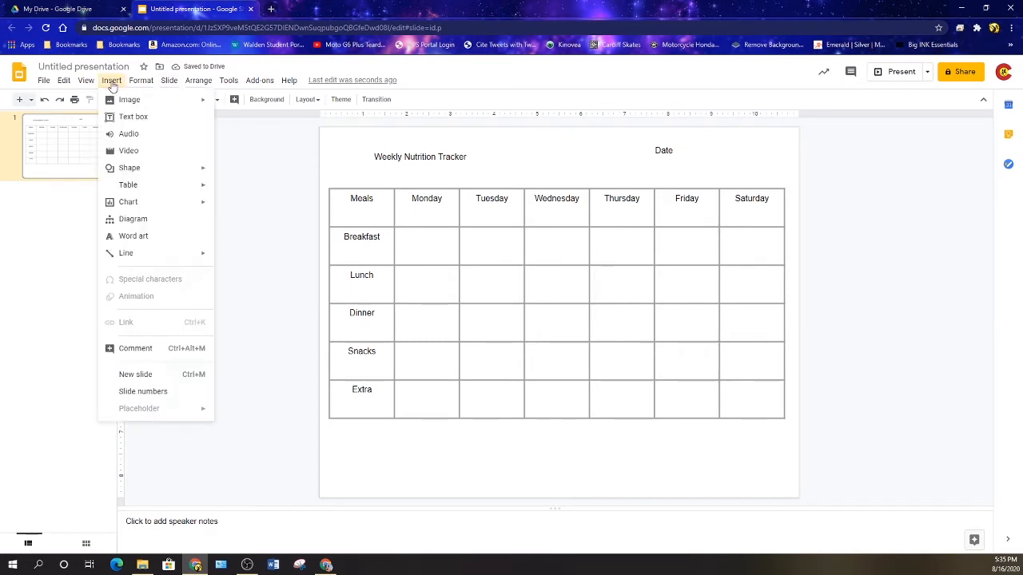
left_click(132, 117)
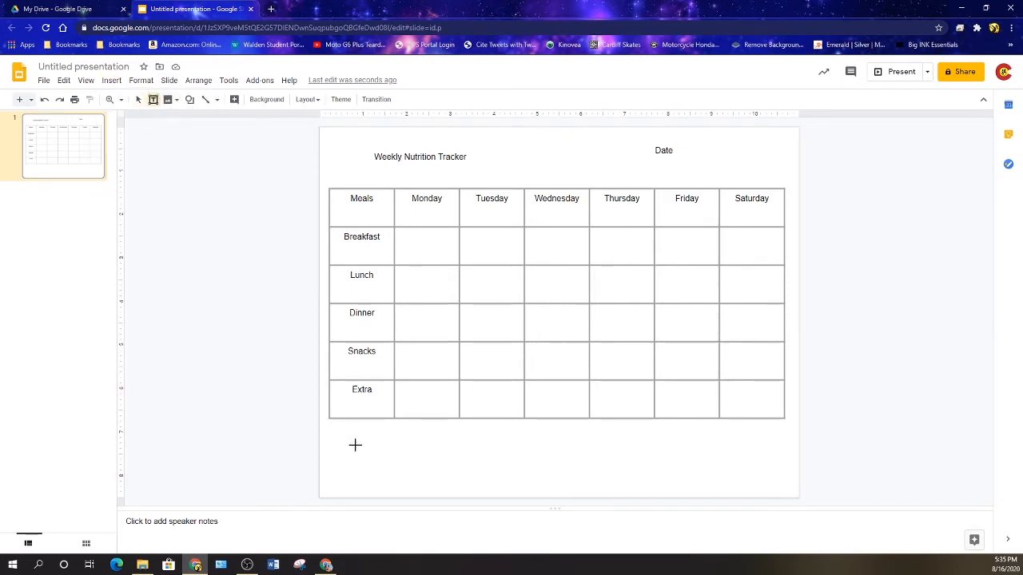
left_click_drag(354, 445, 758, 473)
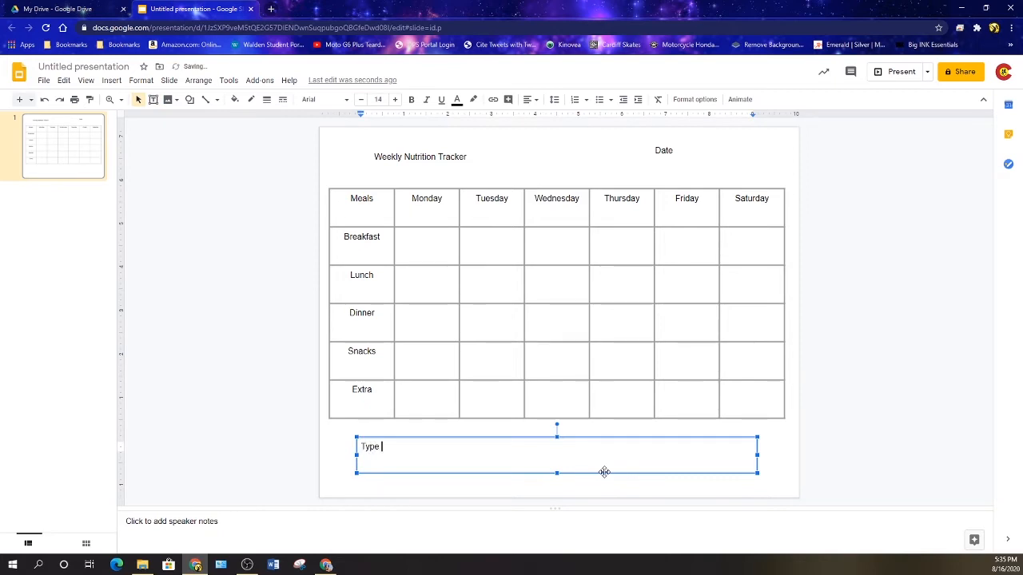
type("Type the food you e")
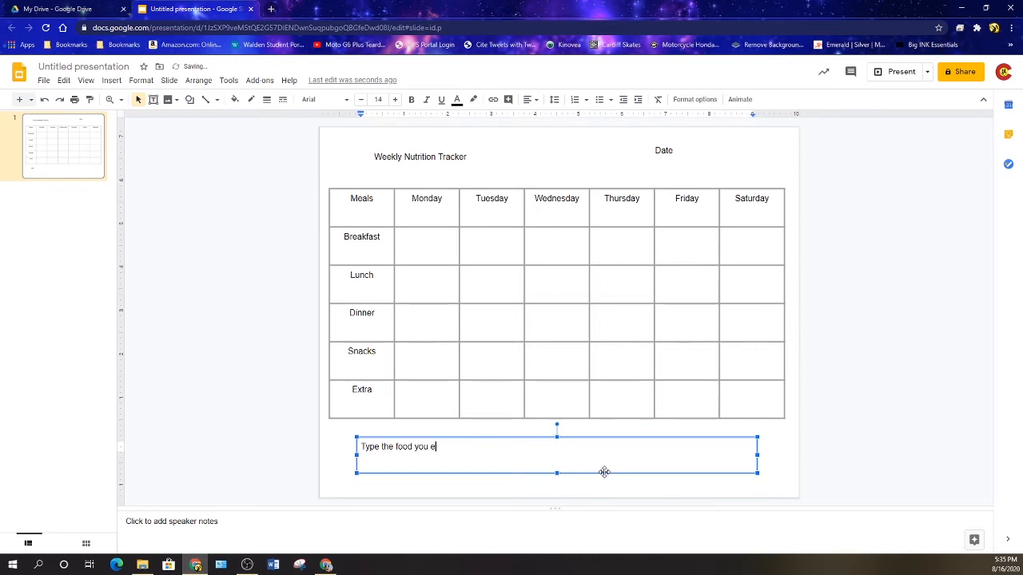
type("at for each meal on")
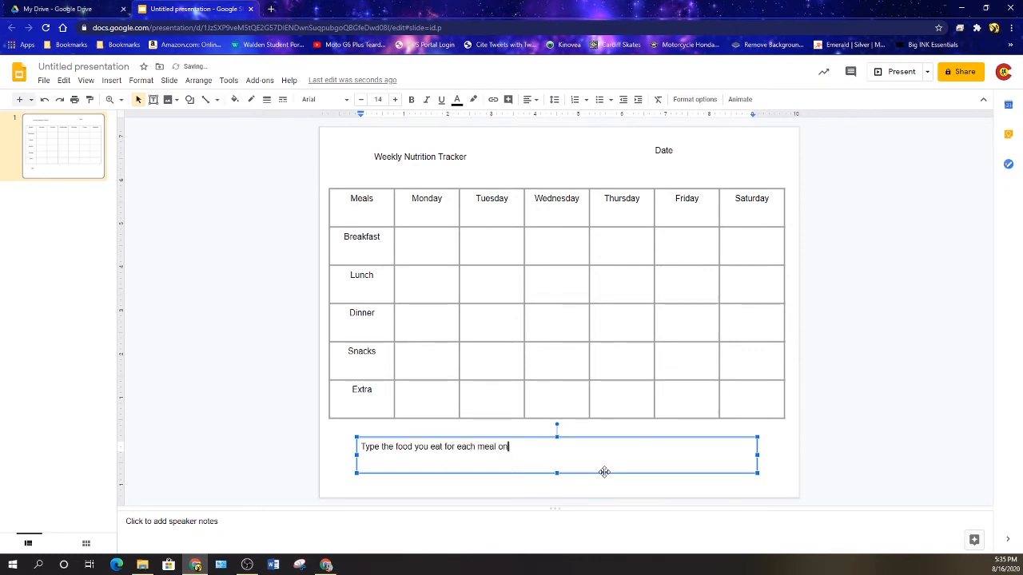
type(" each day")
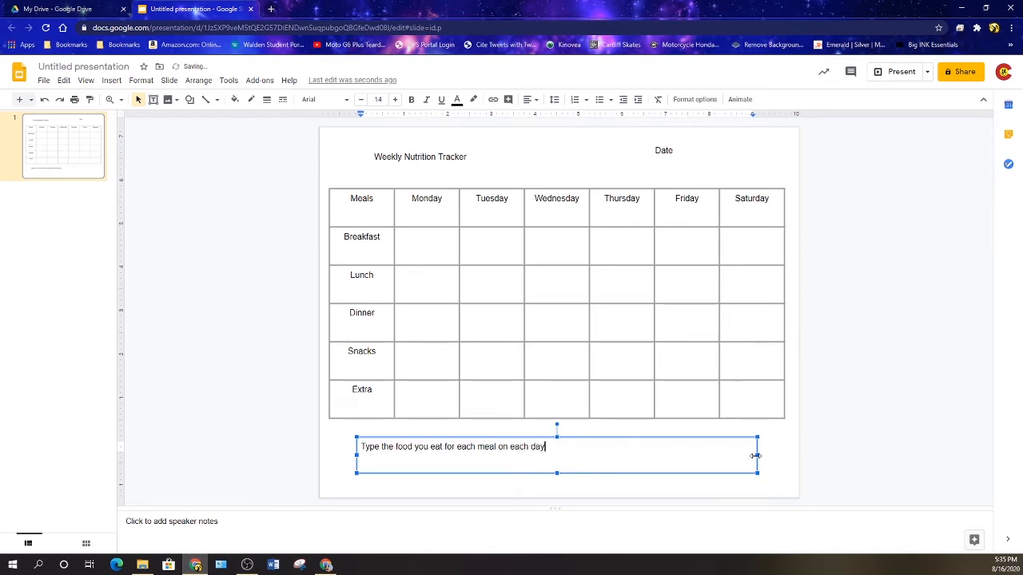
type(".")
left_click(774, 465)
Step: Set the slide title's font to Permanent Marker and its size to 24
left_click(495, 160)
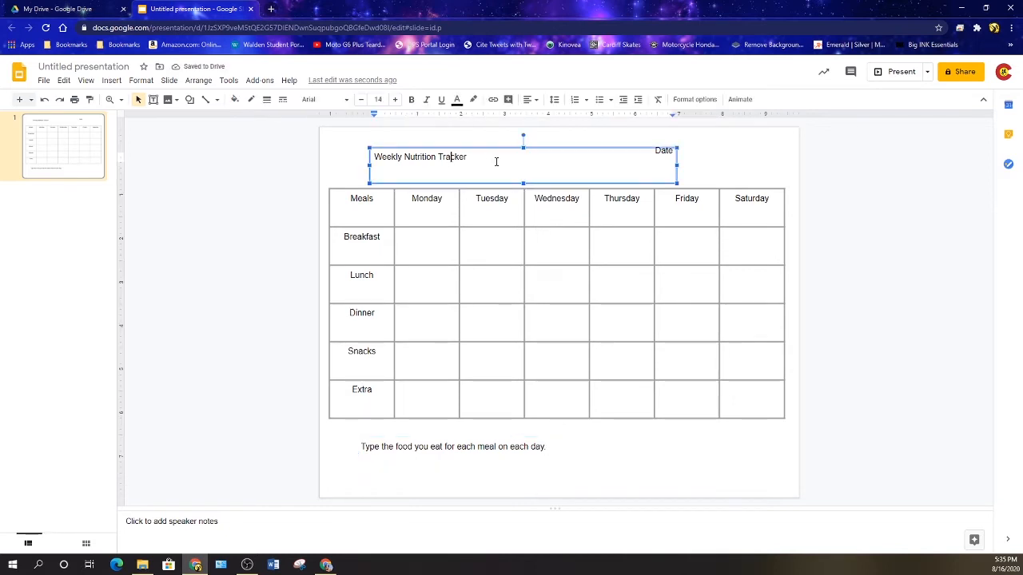
left_click_drag(495, 160, 349, 155)
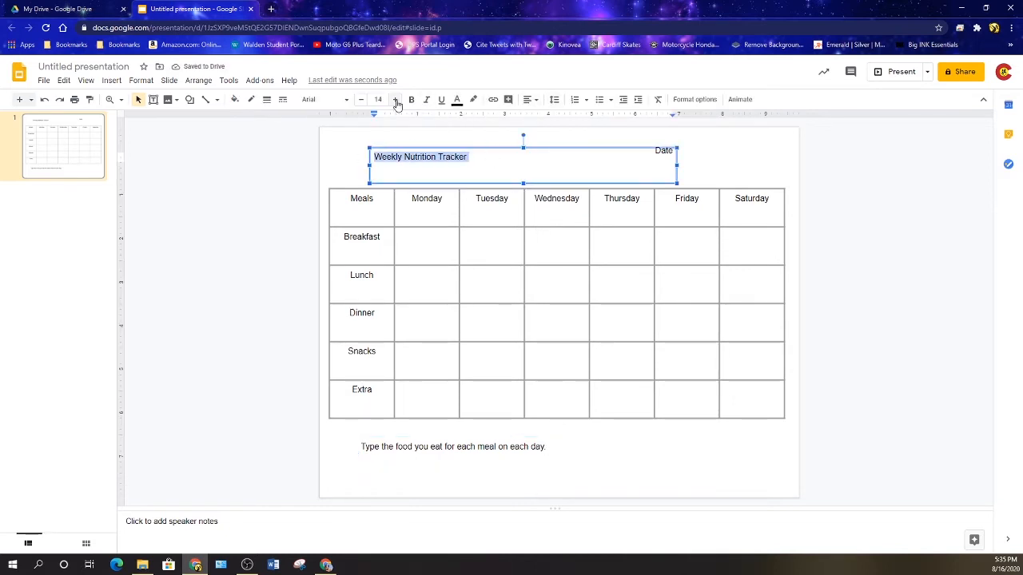
left_click(331, 101)
left_click(352, 180)
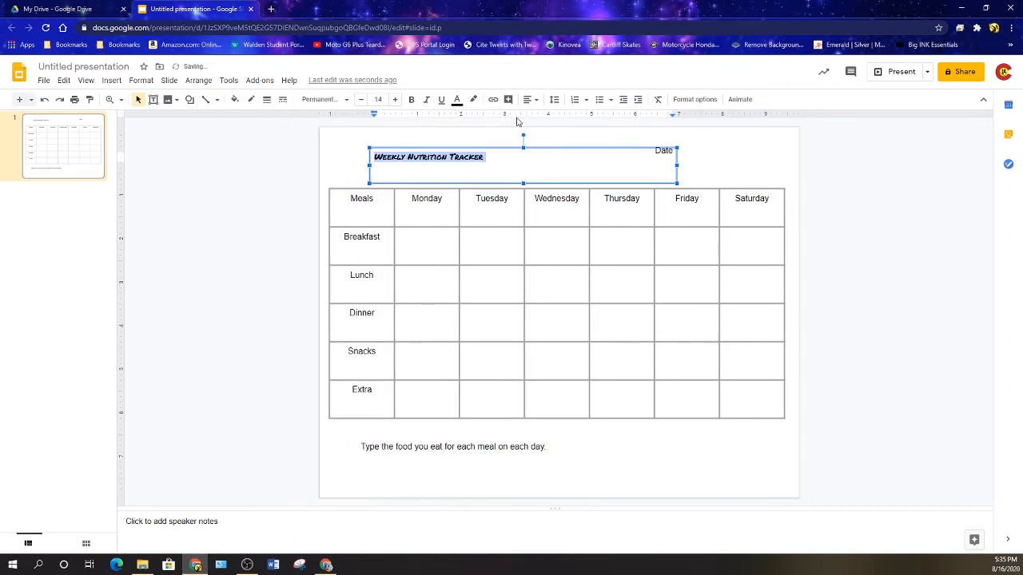
left_click(395, 100)
left_click(395, 100)
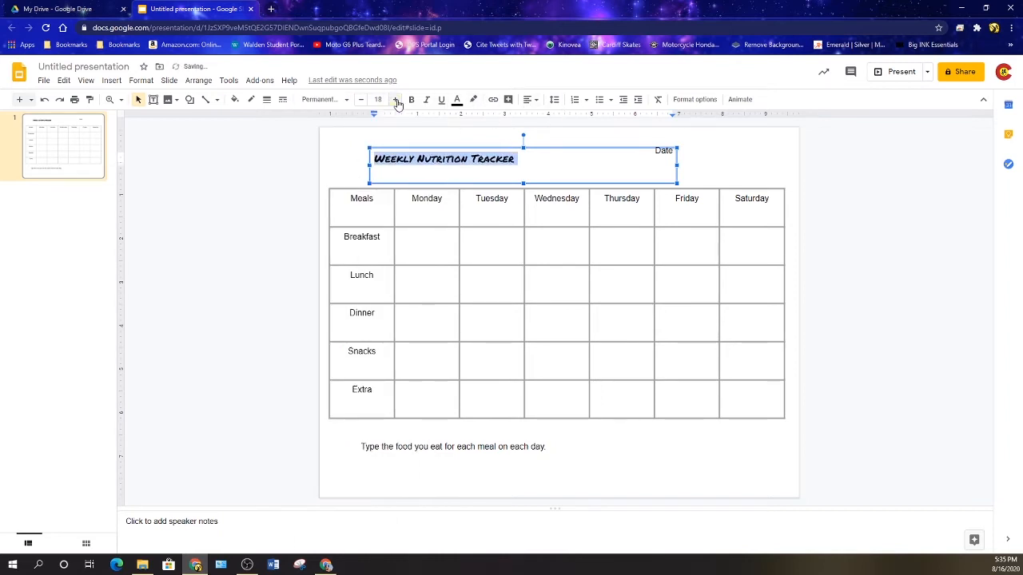
left_click(395, 100)
left_click(395, 100)
left_click(396, 100)
Step: Move the title and the instruction text below the table so both line up with the table's left edge
left_click_drag(451, 149, 405, 139)
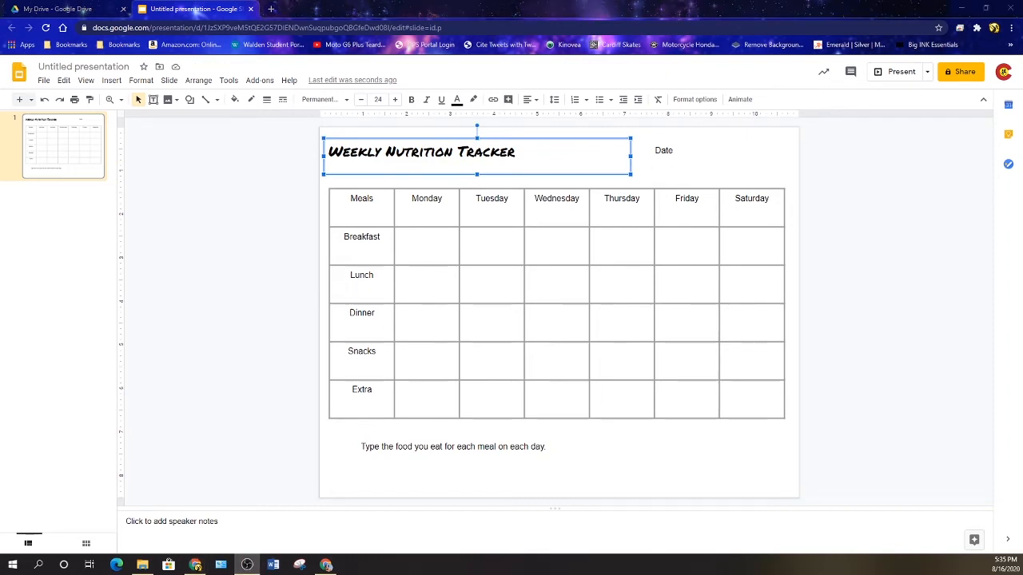
left_click(463, 447)
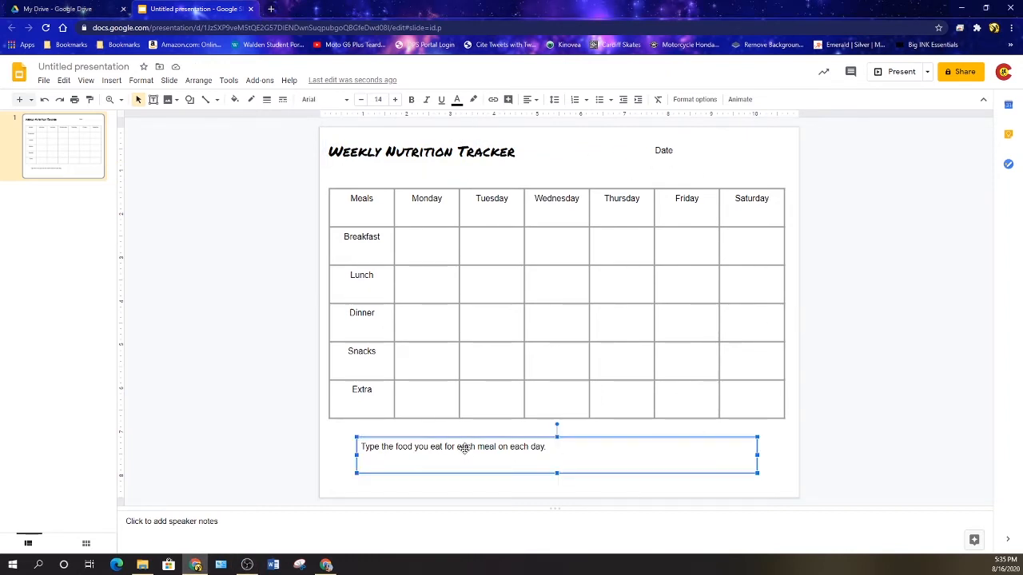
left_click_drag(472, 438, 443, 431)
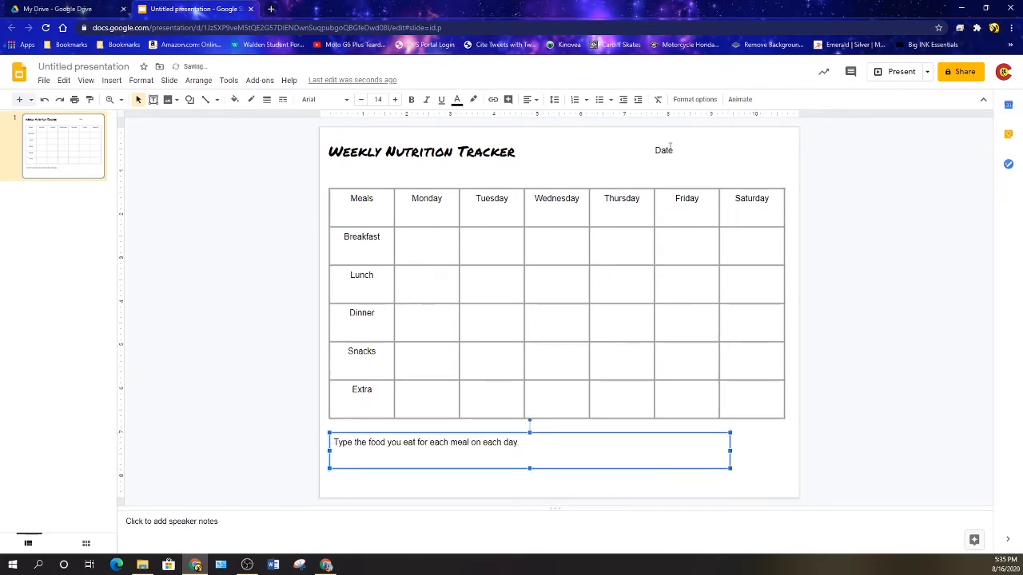
left_click(223, 243)
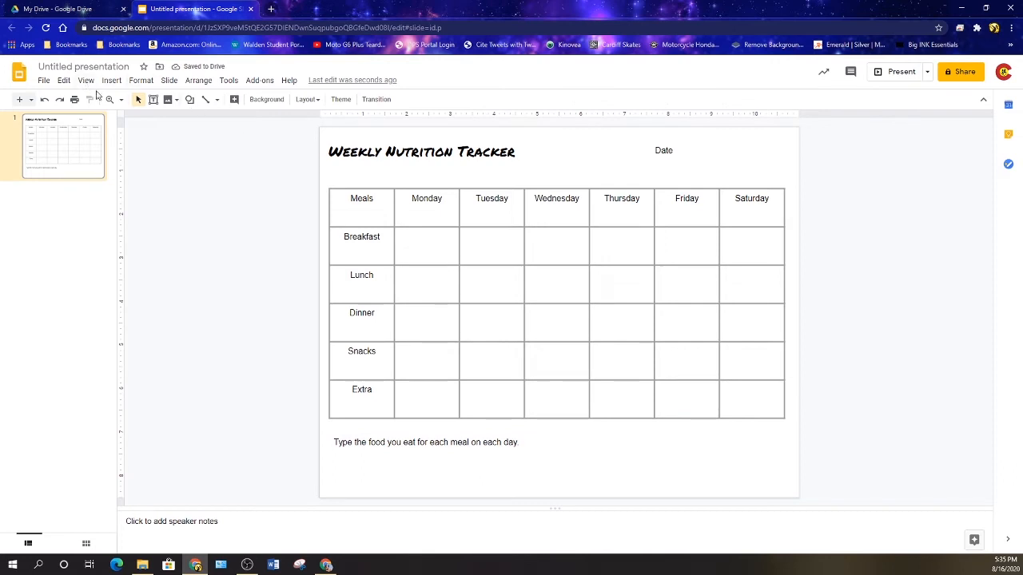
Step: Download the current slide as a JPEG image
left_click(44, 81)
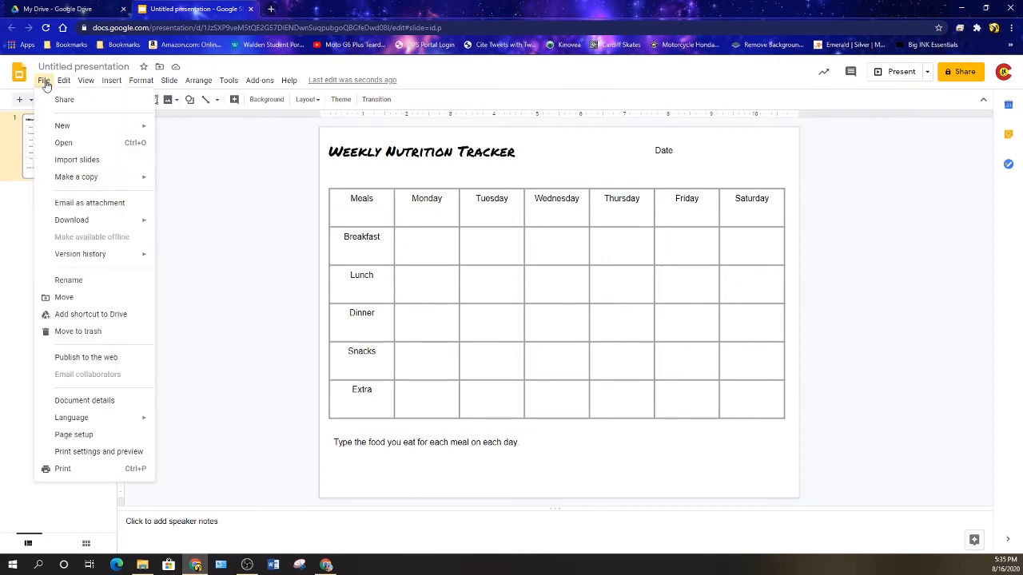
mouse_move(88, 220)
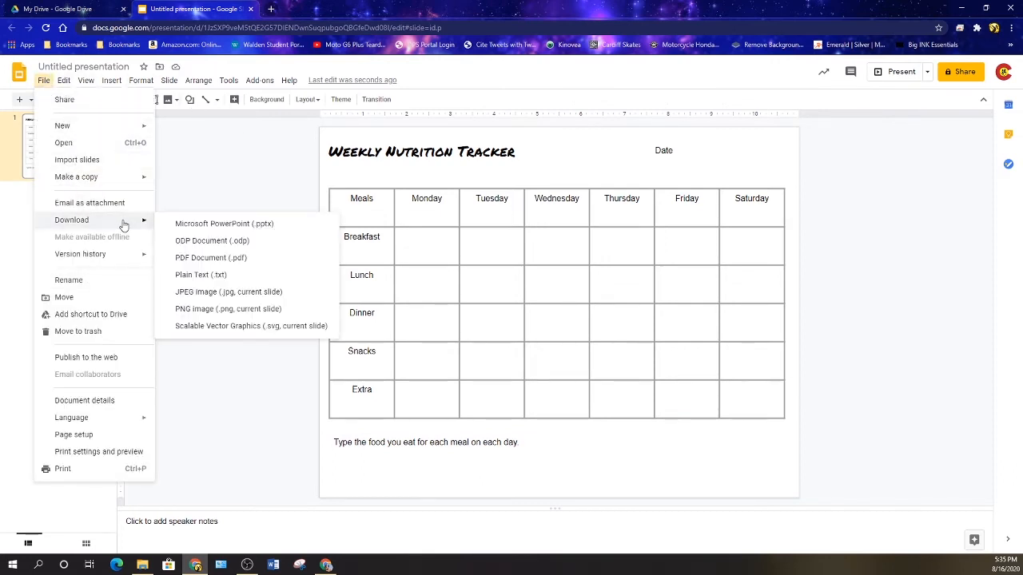
left_click(234, 296)
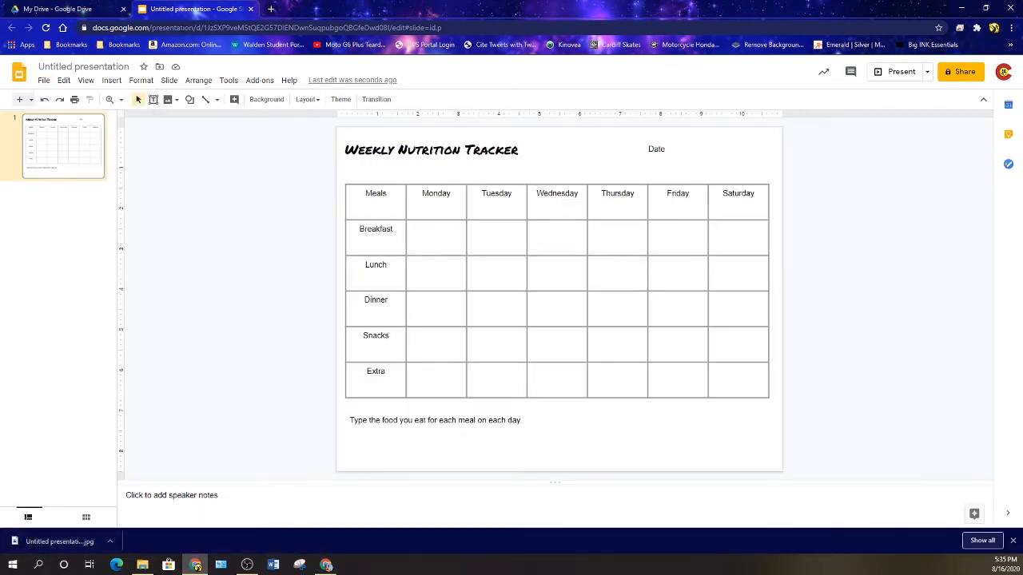
Step: Close the tracker presentation and create a new blank Google Slides presentation from Drive
left_click(250, 9)
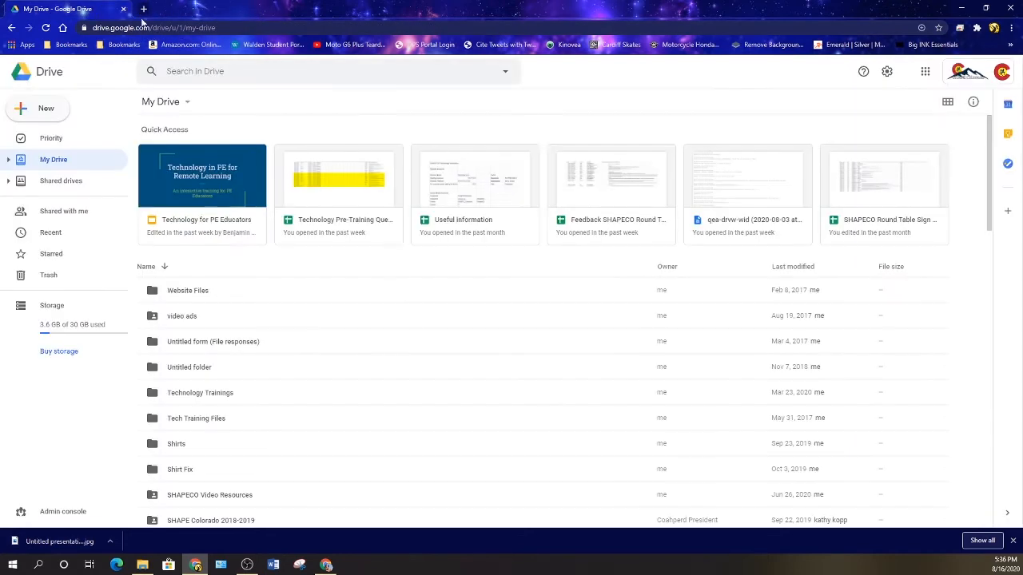
left_click(44, 111)
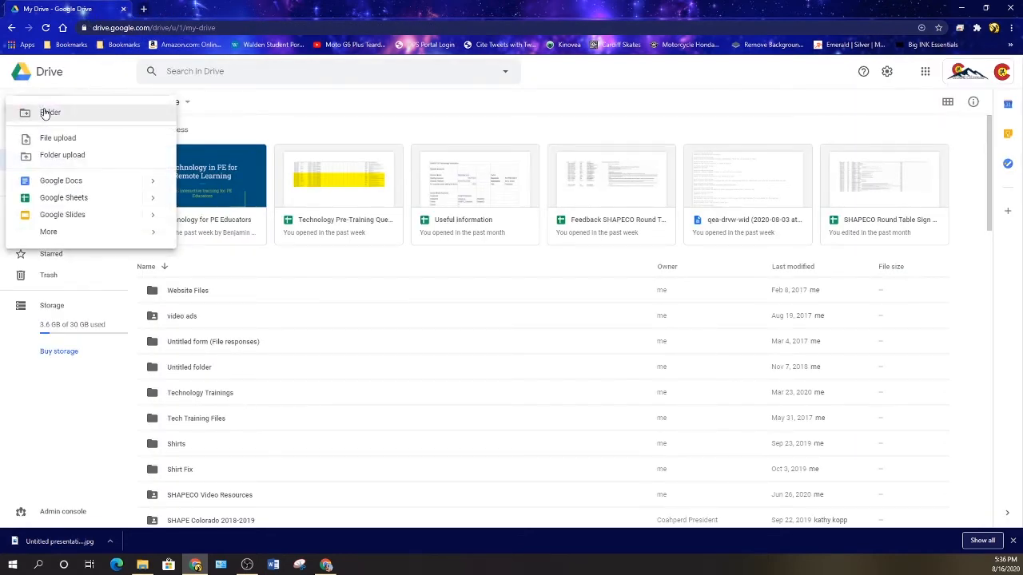
left_click(121, 220)
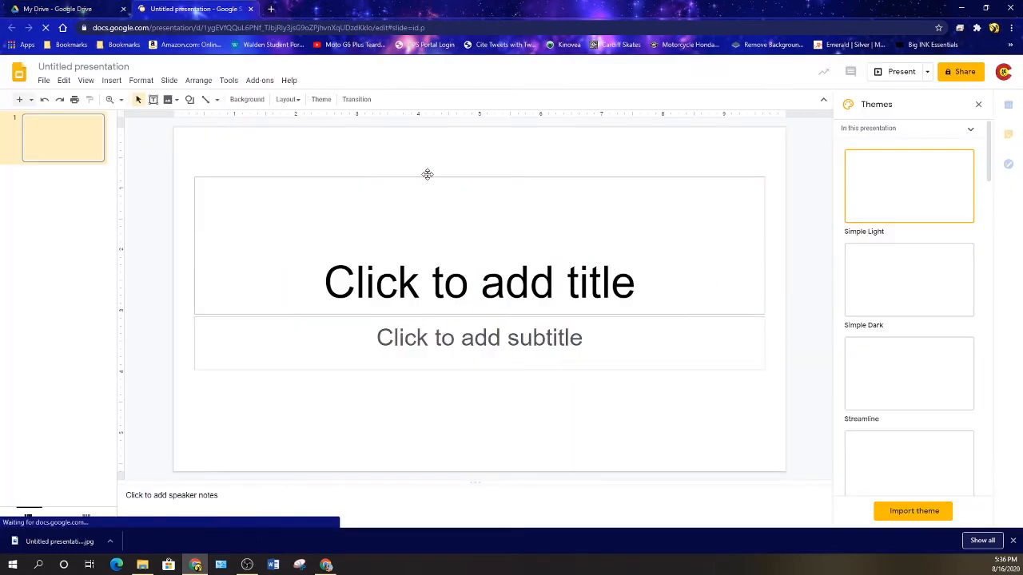
Step: Delete the title and subtitle placeholders from the new slide
left_click(425, 179)
key("Delete")
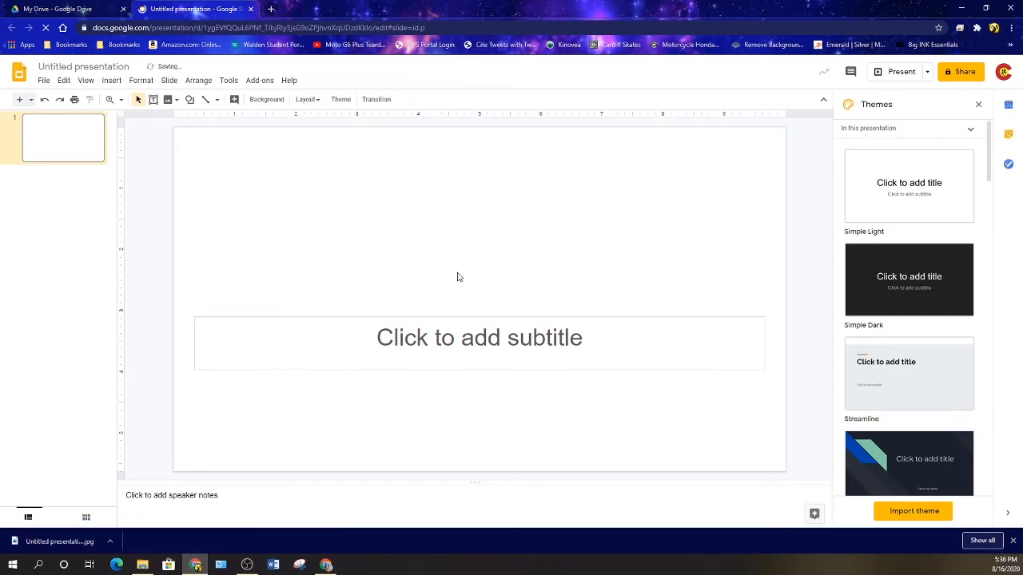
left_click(449, 314)
key("Delete")
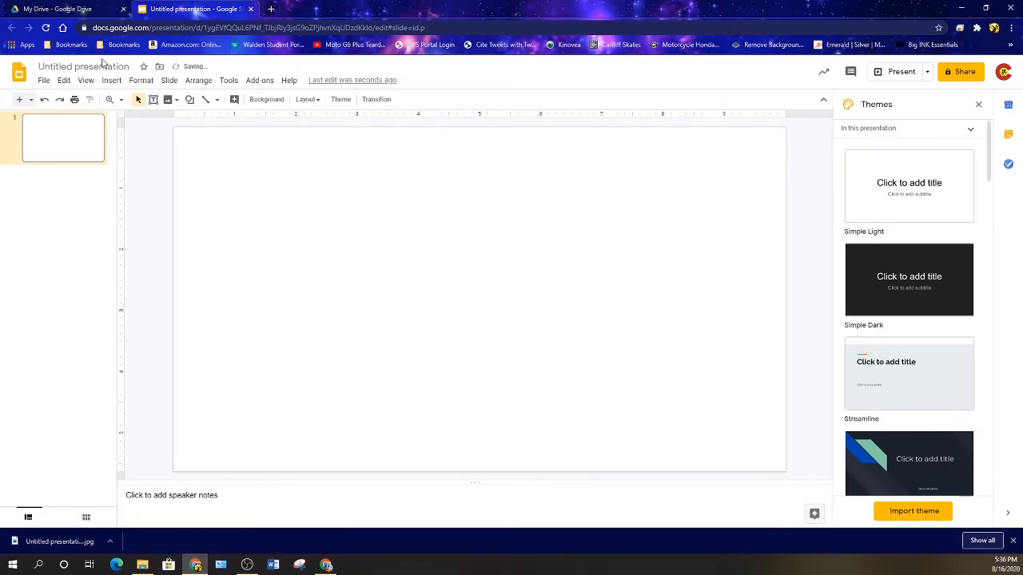
Step: Rename the presentation as "Weekly Nutrition Tracker"
left_click(102, 65)
type("Week")
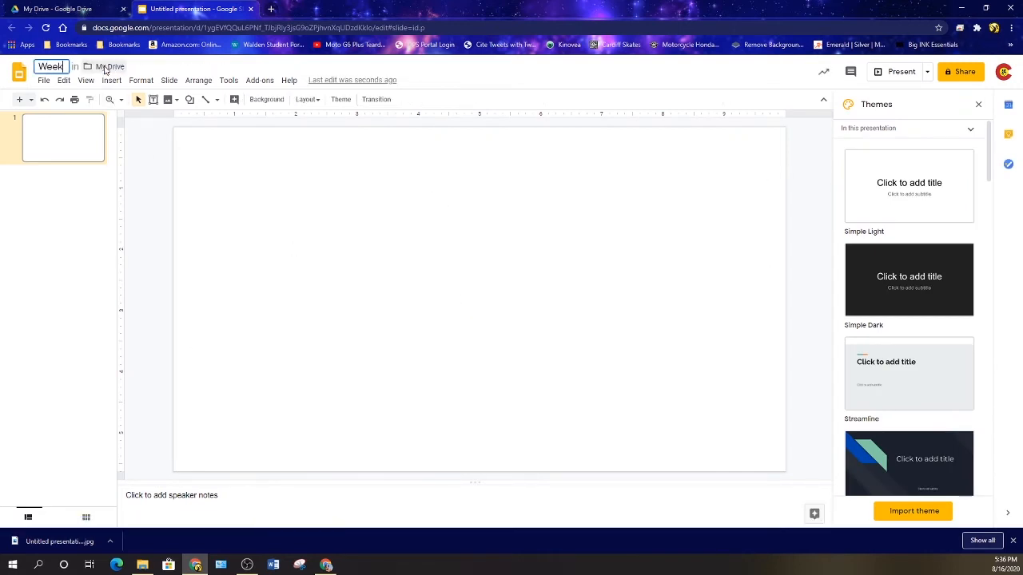
type("ly N")
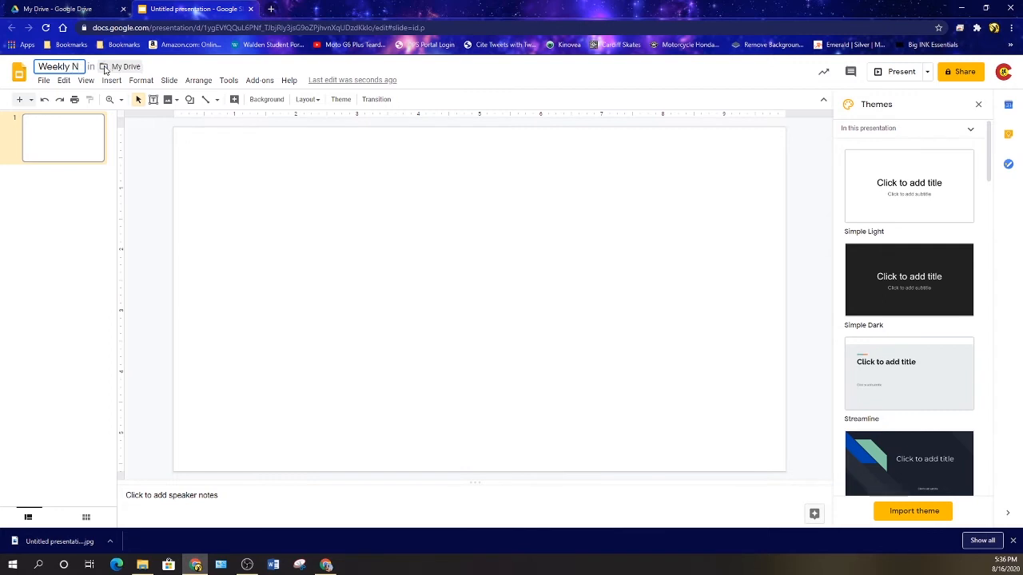
type("utrition")
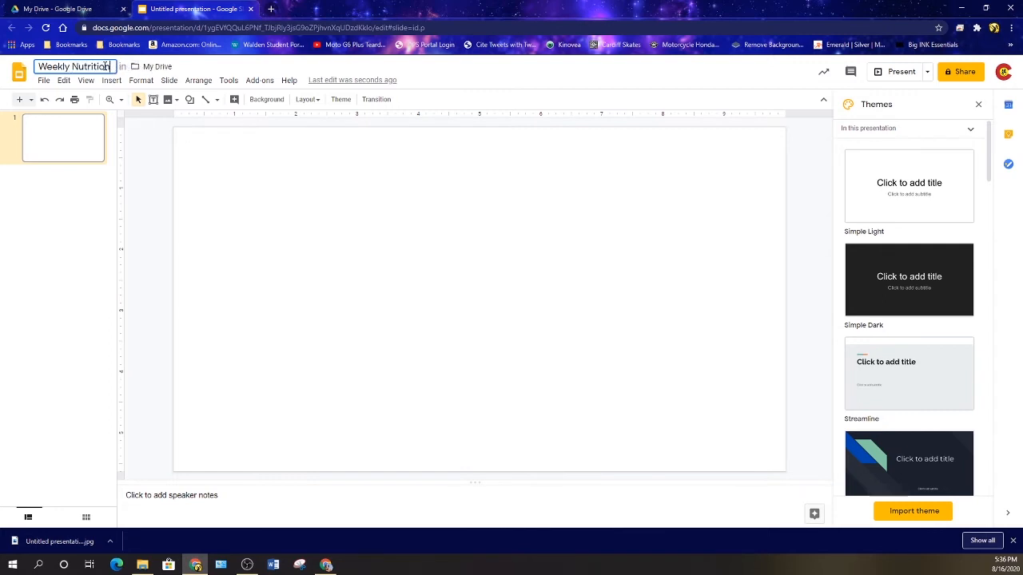
type(" Tracker")
key("BackSpace")
key("BackSpace")
key("BackSpace")
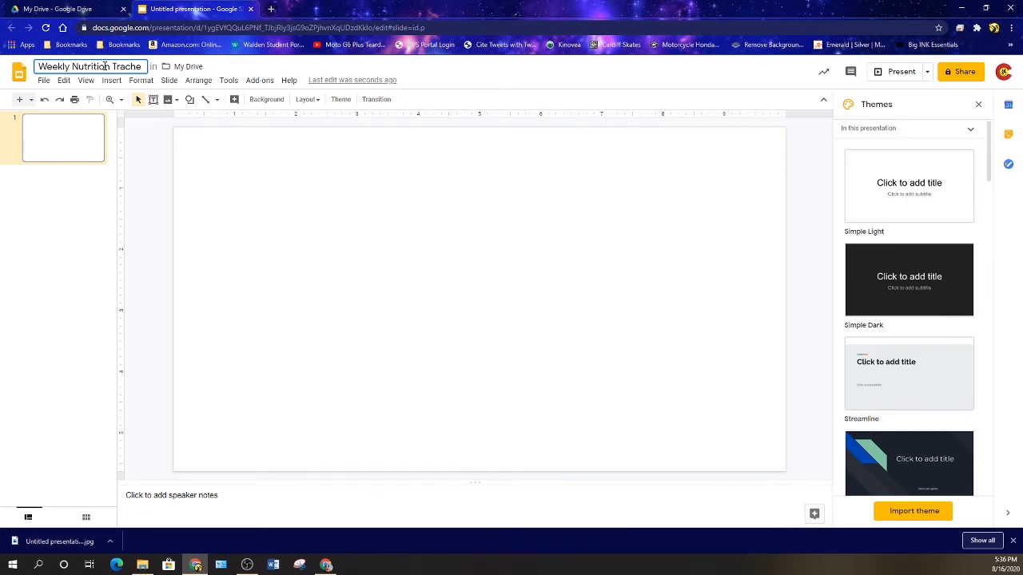
type("ker")
key("Return")
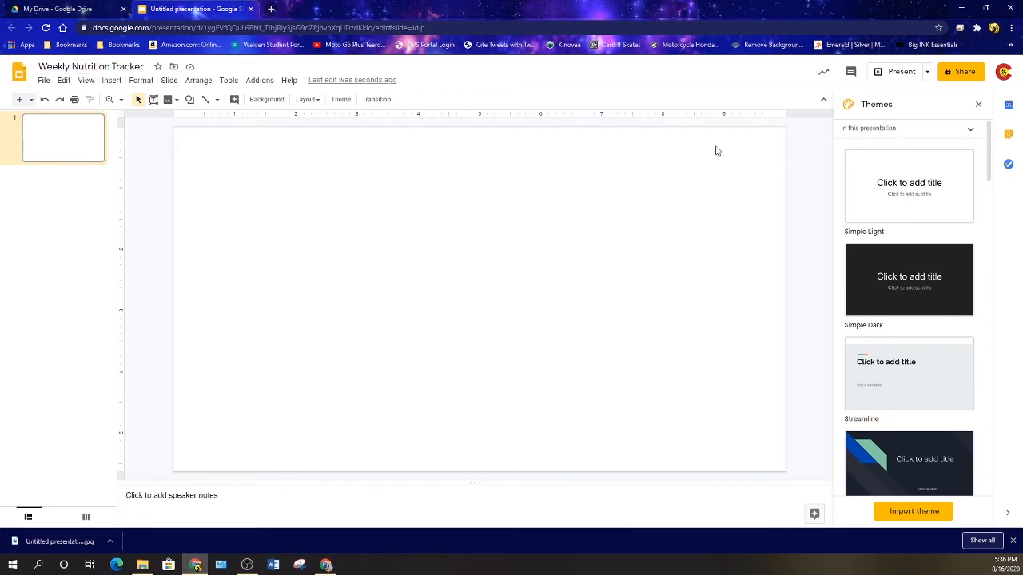
Step: Dismiss the theme choices and set the page size to custom 11 x 8.5 inches
left_click(978, 104)
left_click(43, 79)
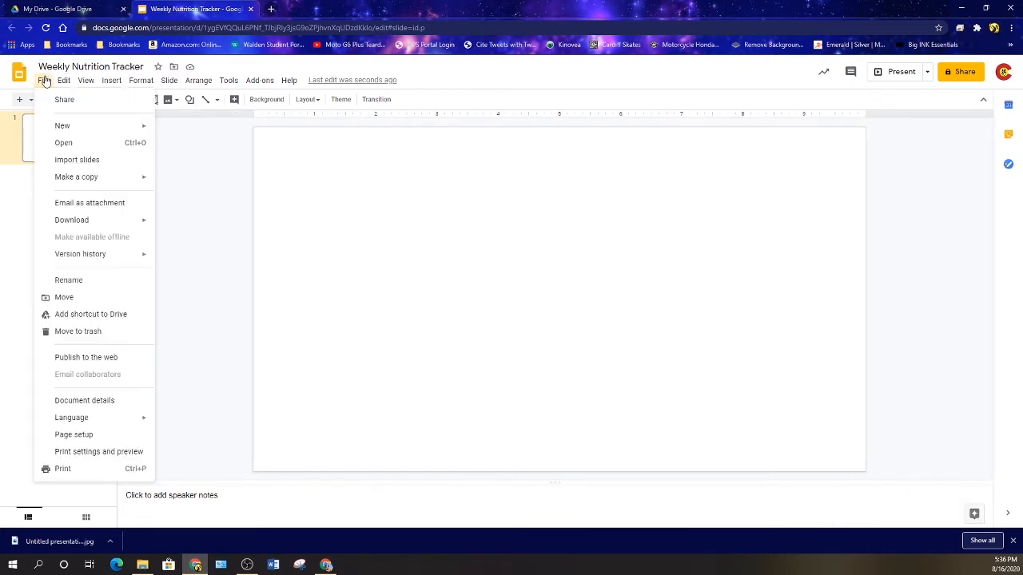
left_click(86, 434)
left_click(473, 279)
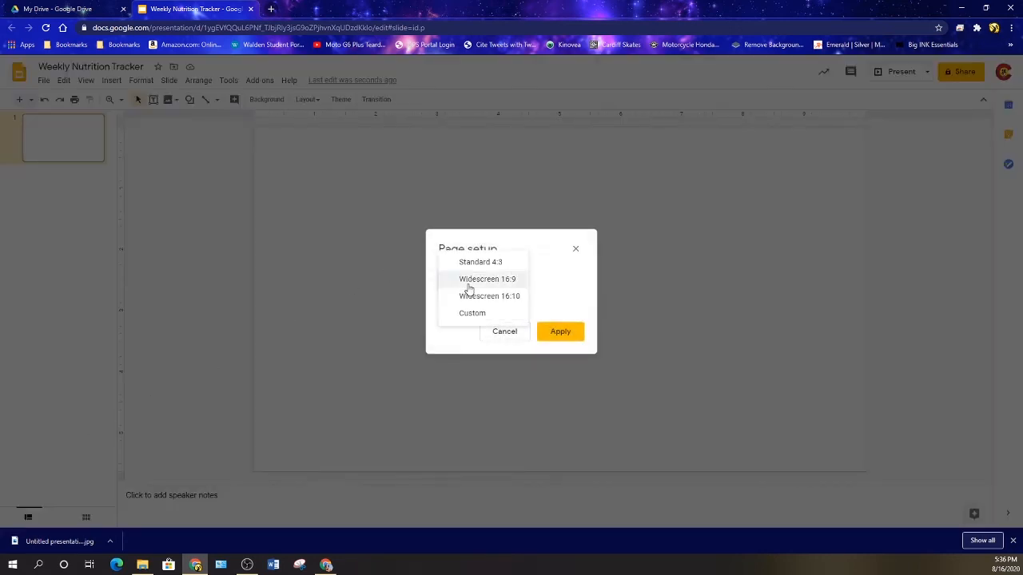
left_click(464, 312)
left_click(467, 315)
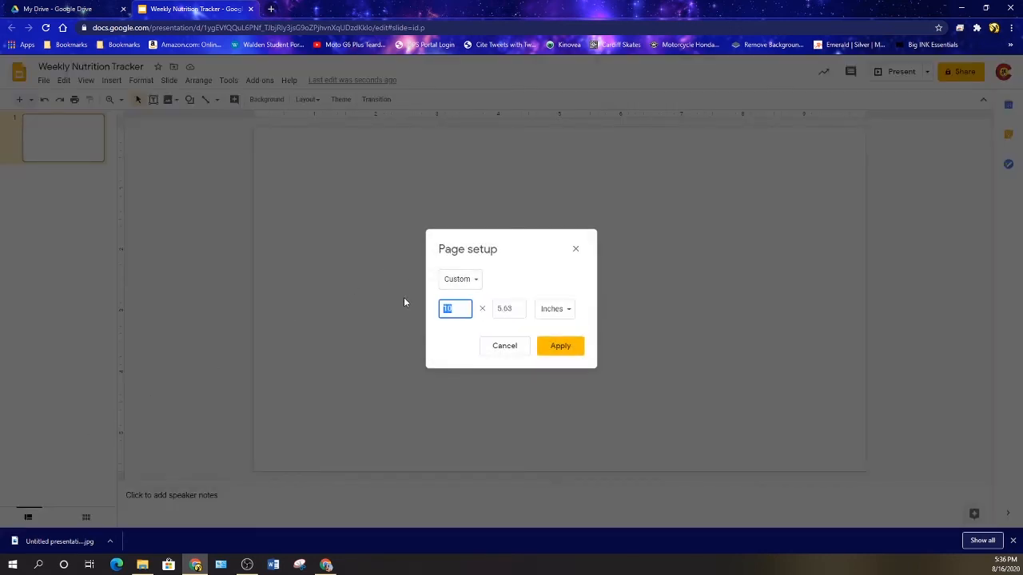
type("11")
key("Tab")
type("8.5")
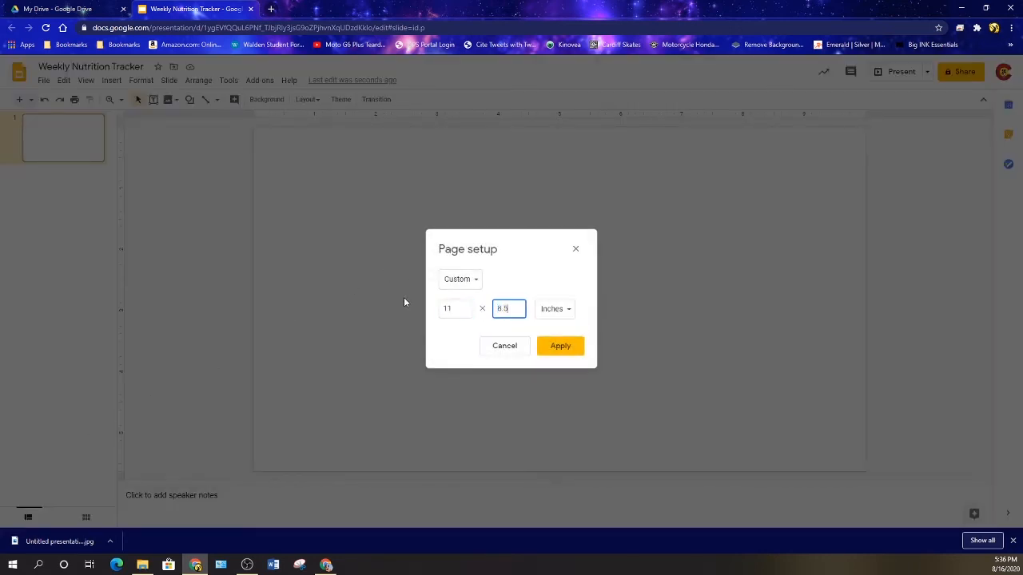
left_click(553, 349)
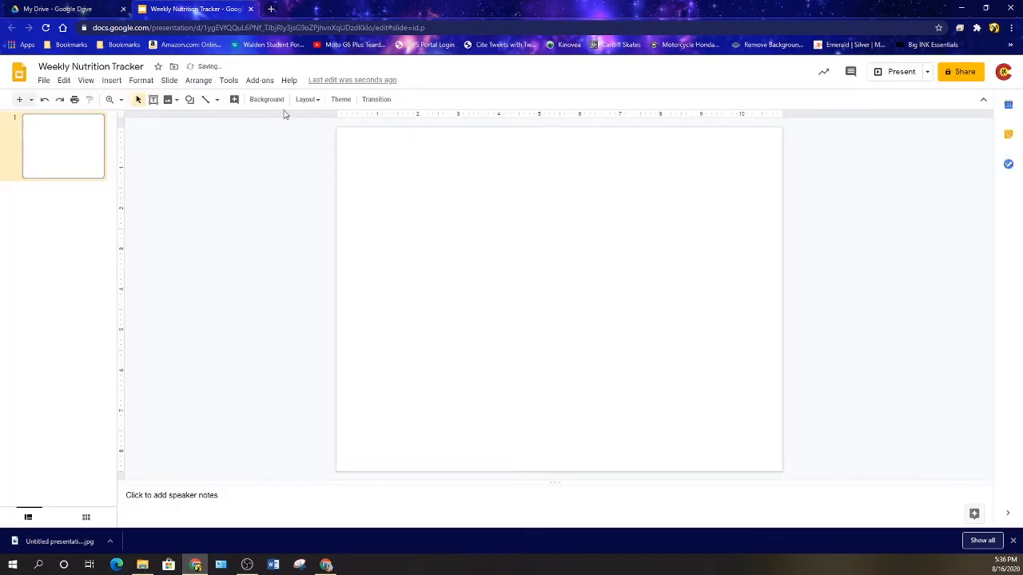
Step: Set the downloaded image "Untitled presentation (2).jpg" as the slide background
left_click(272, 101)
left_click(545, 290)
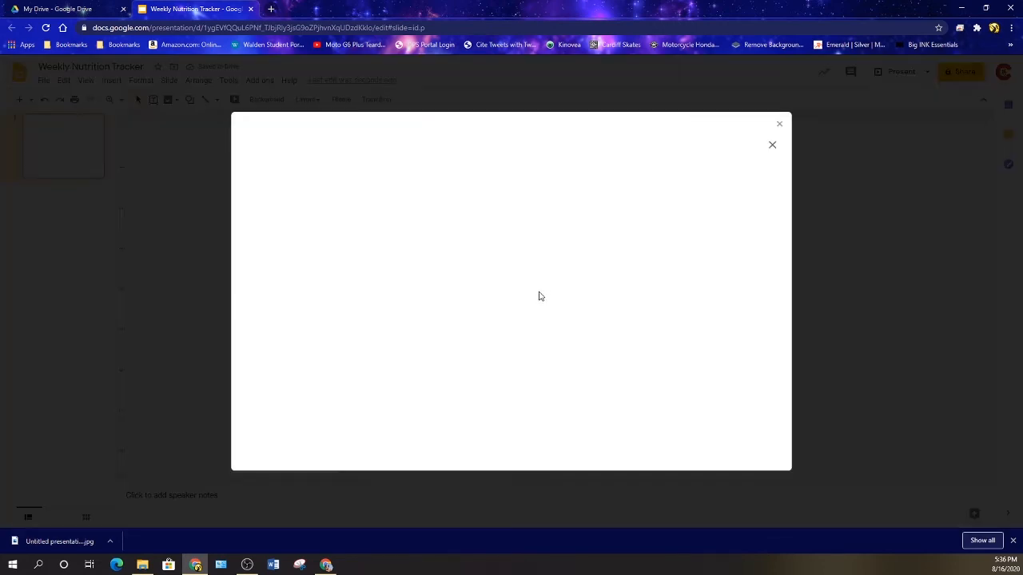
left_click(510, 371)
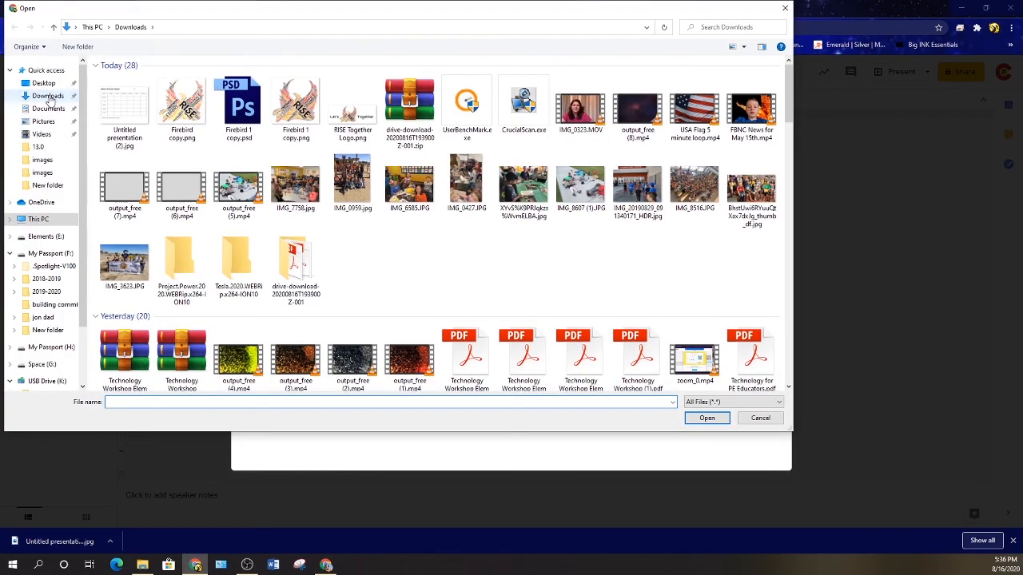
left_click(48, 96)
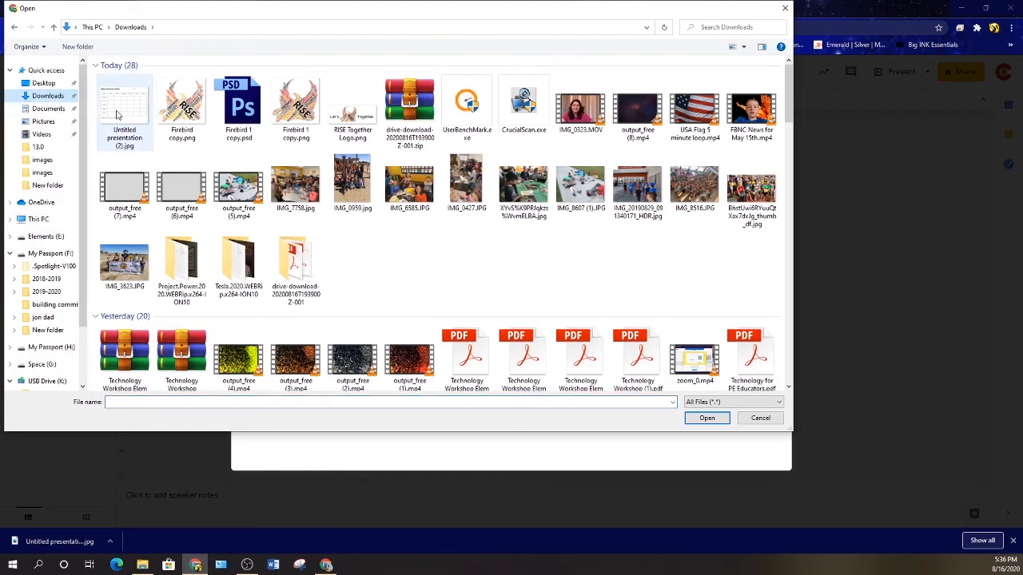
left_click(124, 112)
left_click(708, 418)
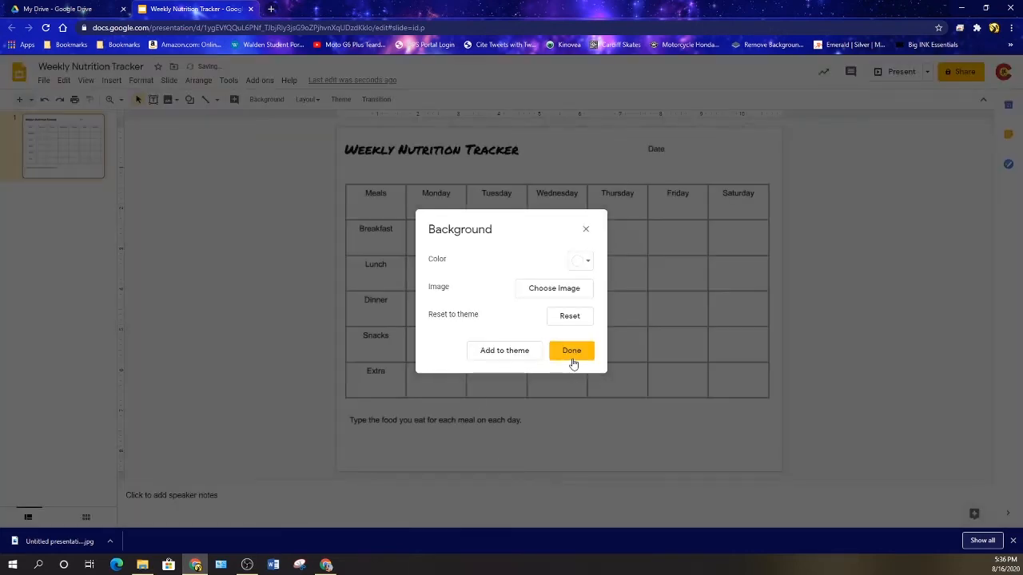
left_click(571, 351)
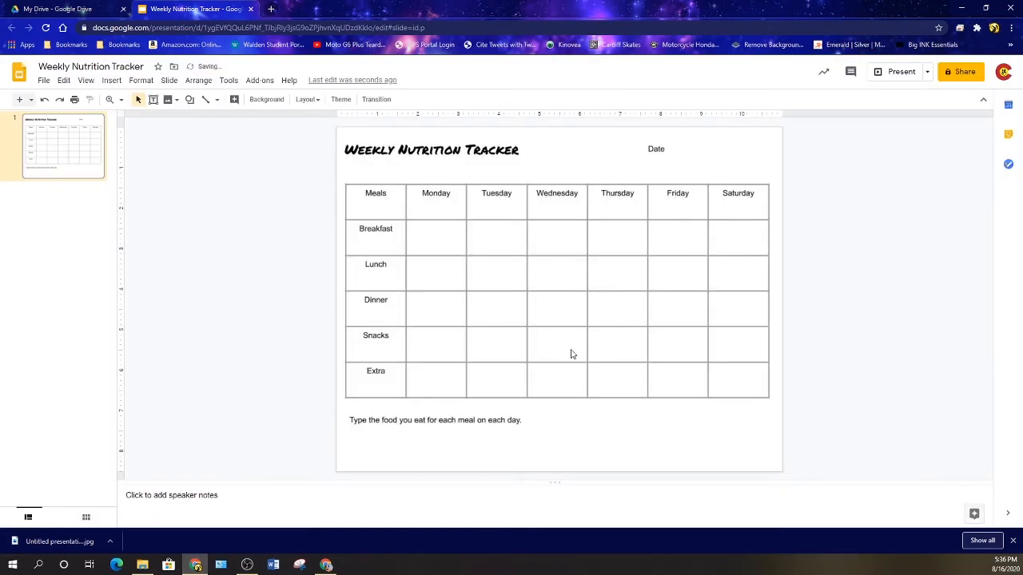
Step: Draw a text box beside the Date label and align it vertically with the label
left_click(151, 101)
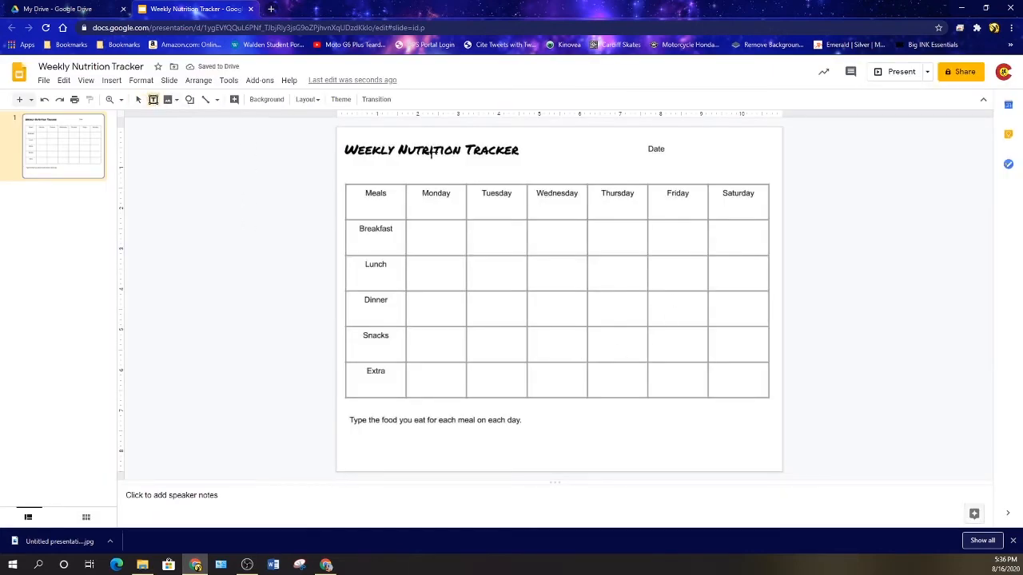
left_click_drag(667, 144, 747, 164)
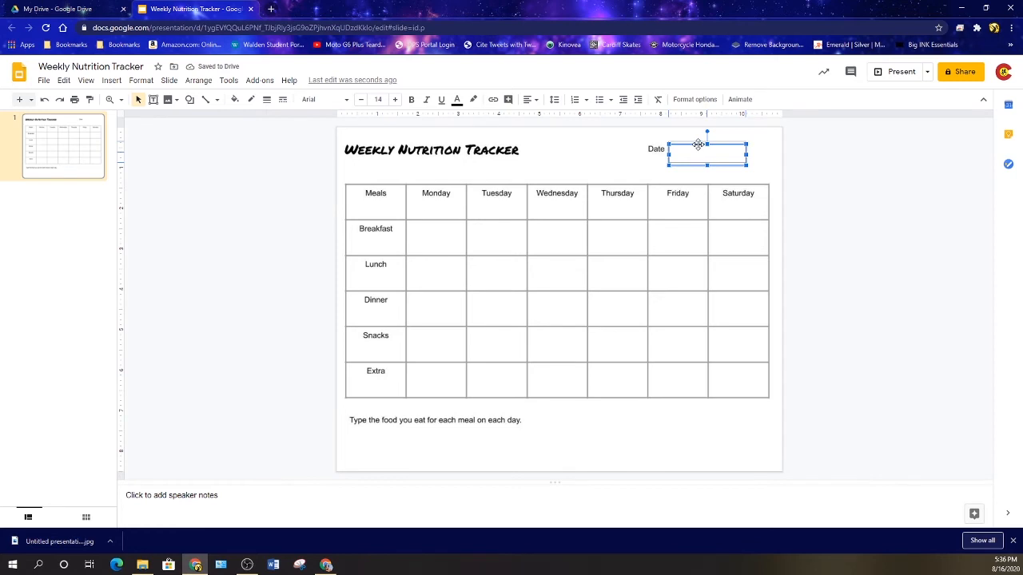
left_click_drag(699, 144, 698, 139)
Step: Give the date text box a dashed green border with a thicker line weight
left_click(282, 99)
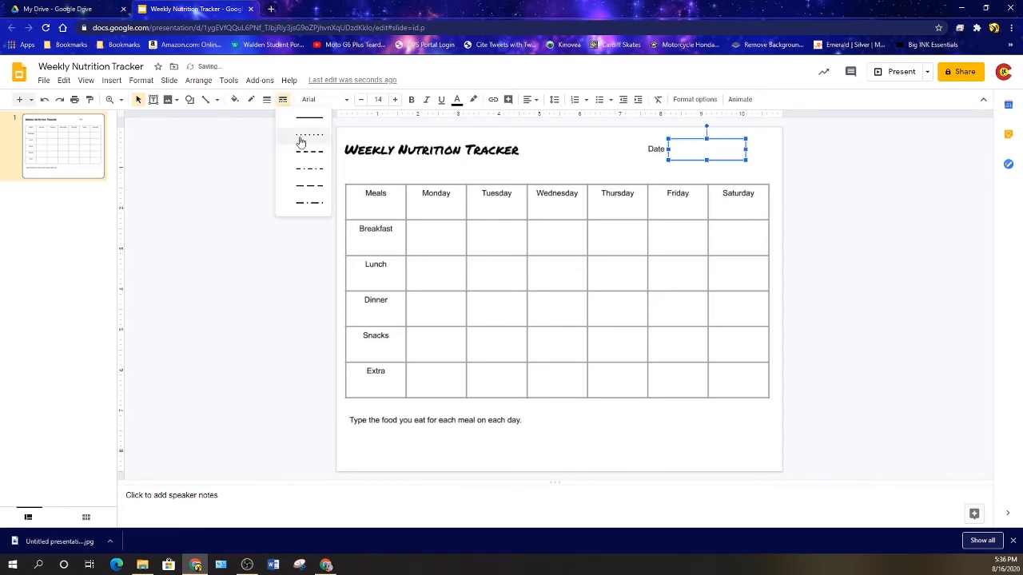
left_click(300, 141)
left_click(251, 99)
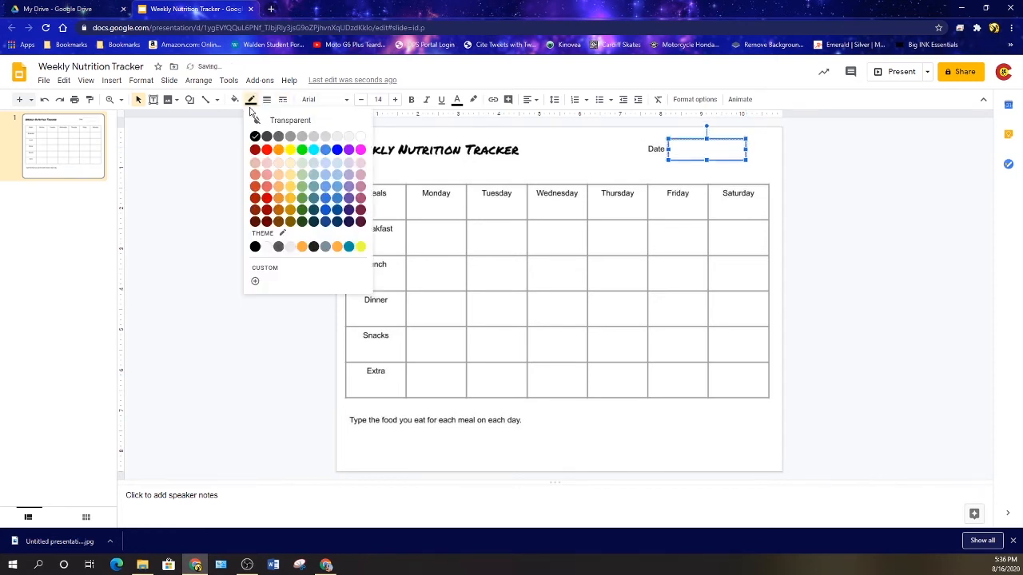
left_click(302, 151)
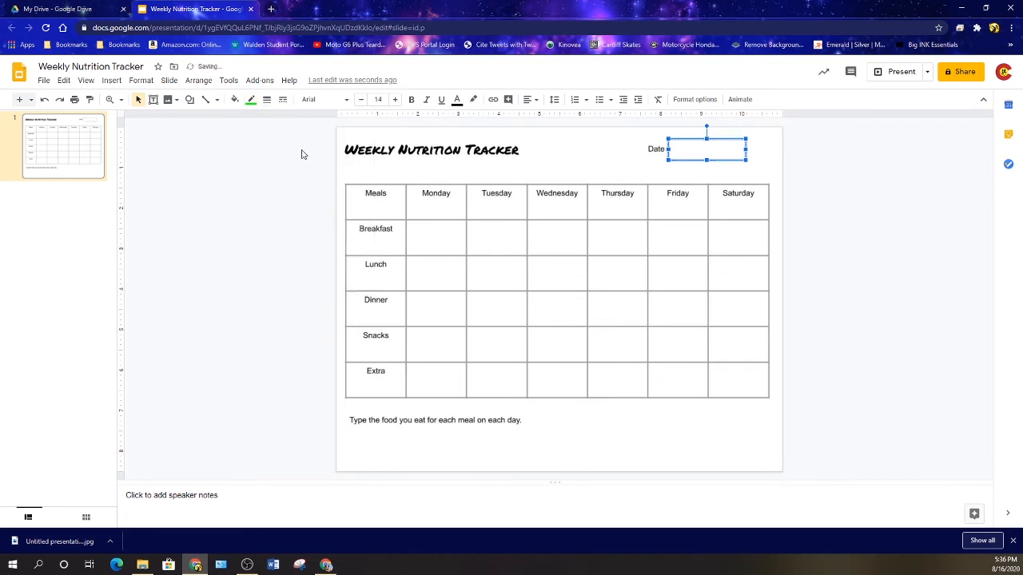
left_click(266, 99)
left_click(284, 151)
Step: Fit a duplicate of the dashed date box into the Monday Breakfast cell and delete the extra Tuesday copy
key("ctrl+d")
left_click_drag(711, 145, 494, 237)
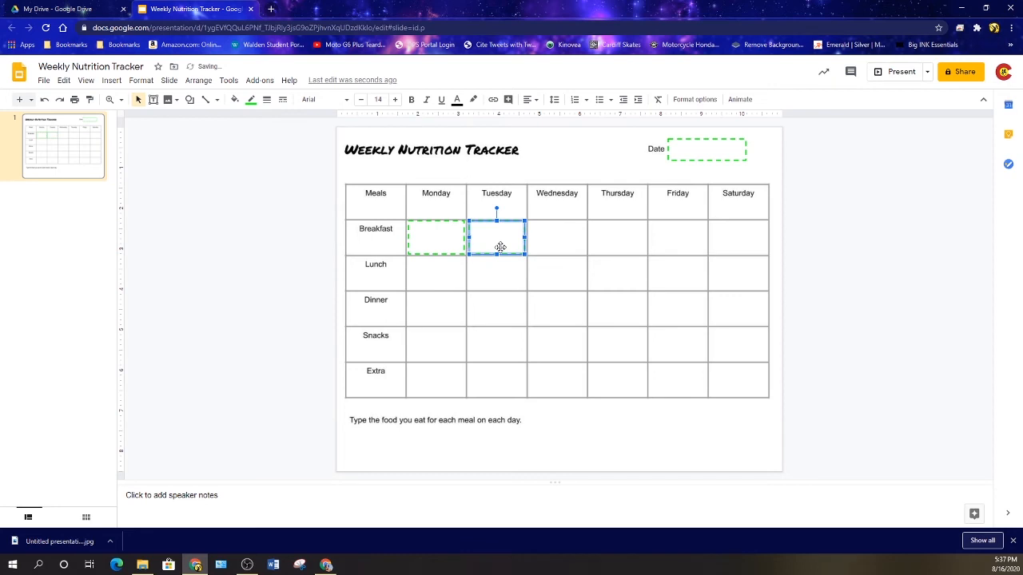
key("Delete")
Step: Set the font size of the Monday Breakfast text box to 9
left_click(427, 230)
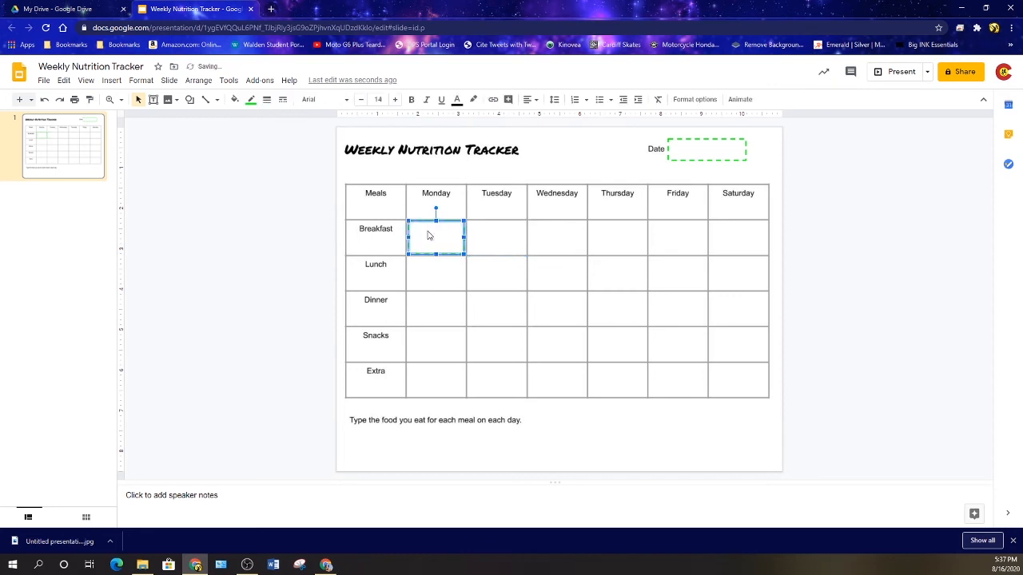
left_click(361, 101)
left_click(361, 101)
left_click(361, 101)
Step: Paste copies of the Monday Breakfast box into the Tuesday through Saturday Breakfast cells
key("ctrl+v")
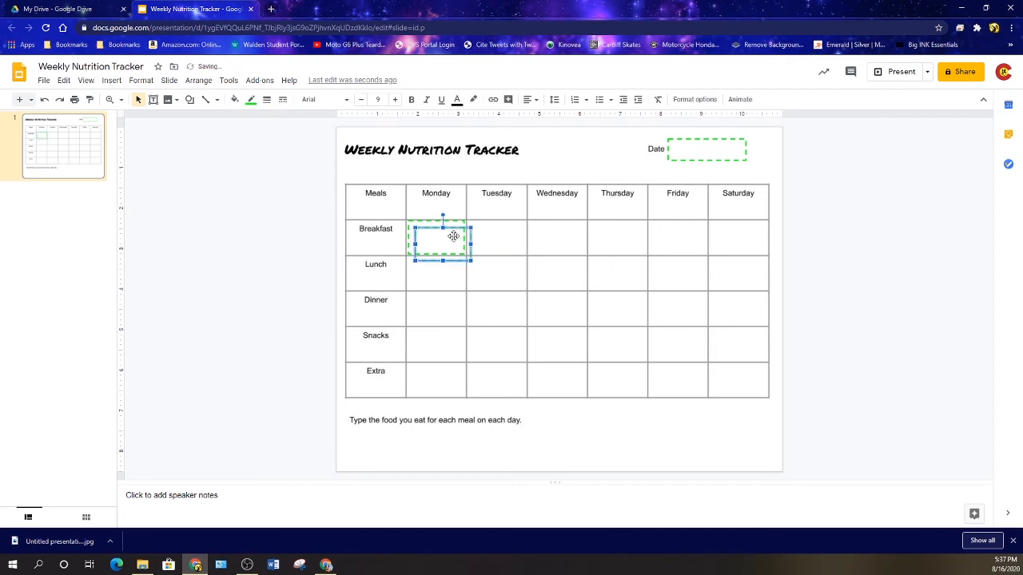
left_click_drag(443, 239, 560, 244)
key("ctrl+v")
key("ctrl+v")
left_click_drag(449, 261, 608, 239)
key("ctrl+v")
left_click_drag(469, 266, 747, 234)
key("ctrl+v")
Step: Select all six Breakfast boxes and paste copies of the row into the Lunch and Dinner rows
left_click(680, 239, "shift")
left_click(630, 249, "shift")
left_click(548, 249, "shift")
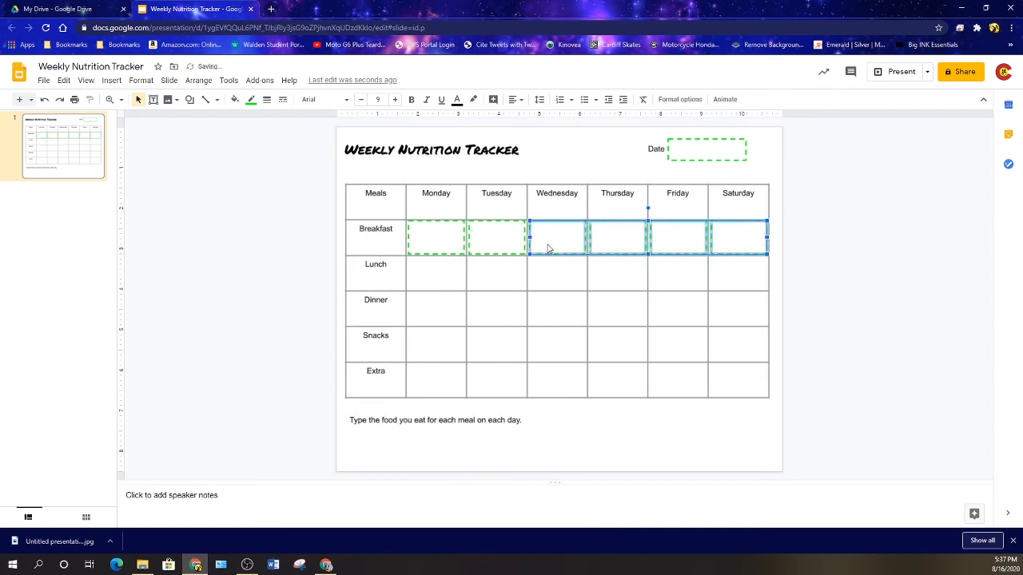
left_click(505, 248, "shift")
left_click(445, 243, "shift")
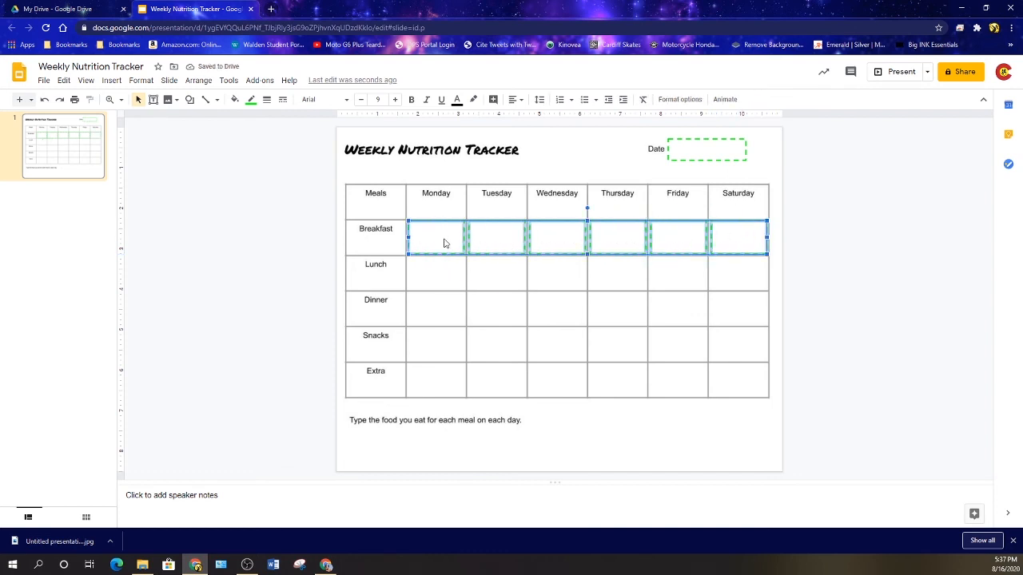
key("ctrl+v")
left_click_drag(437, 247, 427, 315)
Step: Paste copies of the row of six text boxes into the Snacks and Extra rows
key("ctrl+v")
key("ctrl+v")
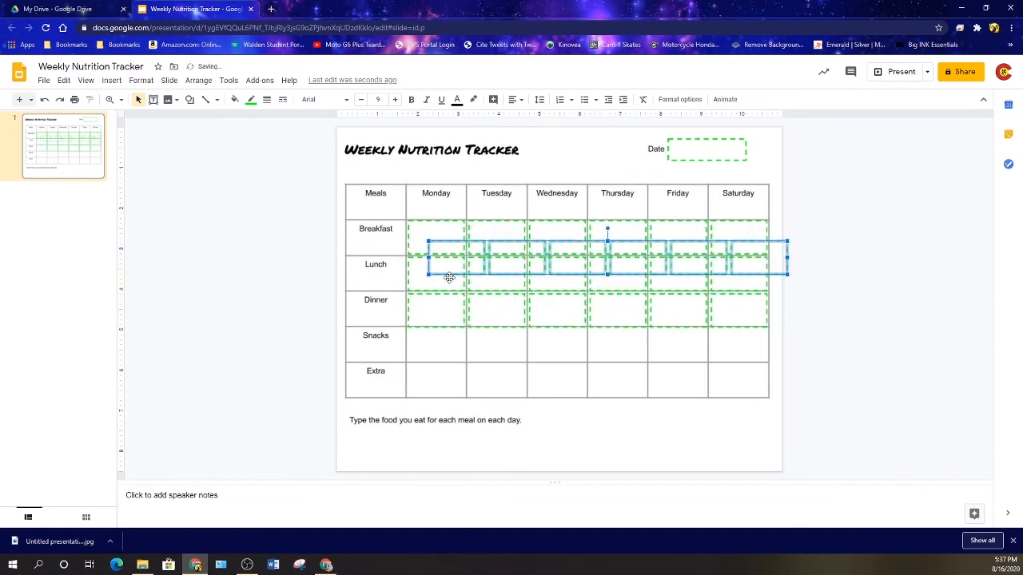
left_click_drag(449, 277, 430, 378)
key("ctrl+v")
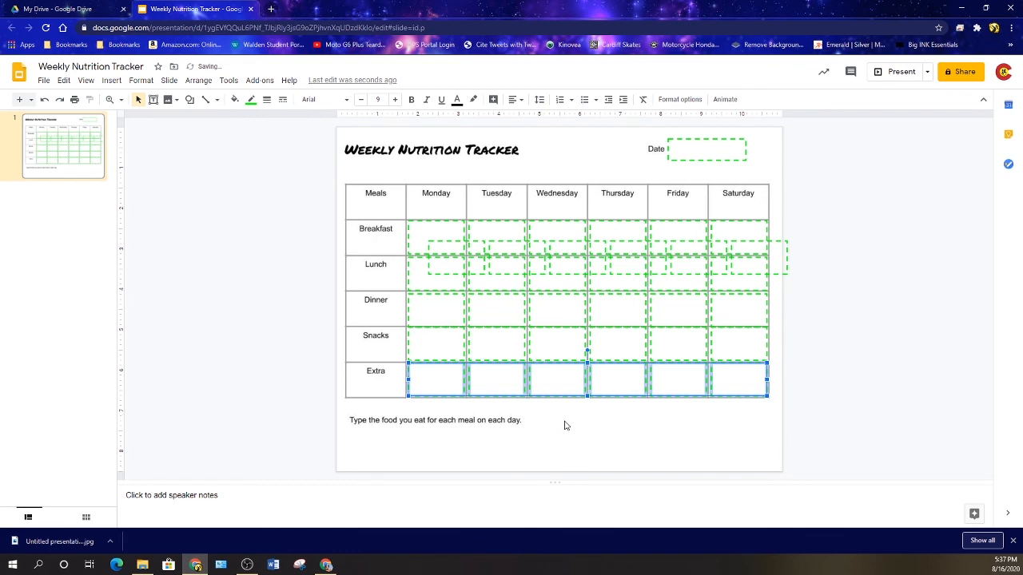
left_click(564, 425)
Step: Delete the six misaligned surplus text boxes overlapping the Breakfast and Lunch rows
left_click(481, 264)
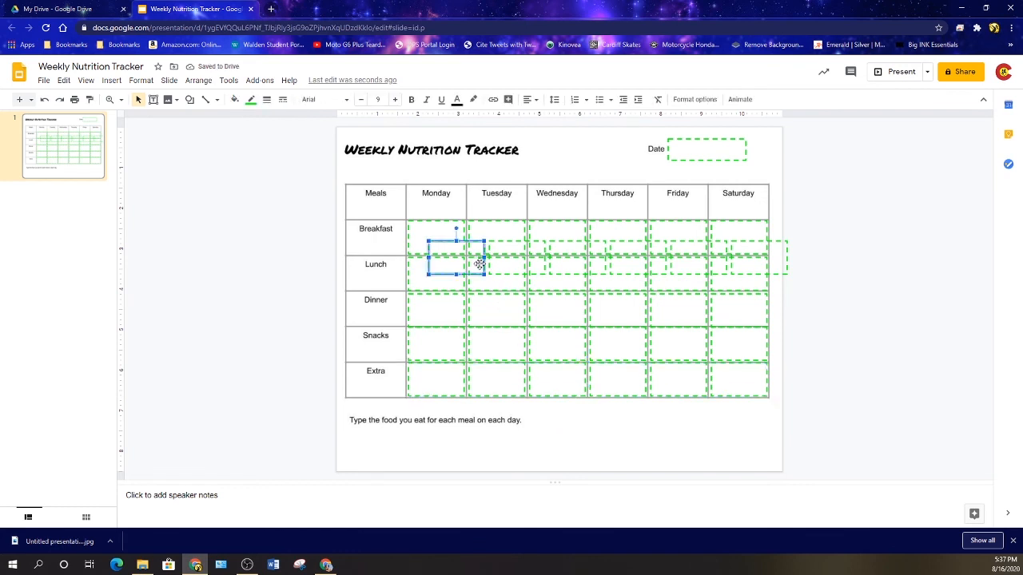
key("Delete")
left_click(500, 267)
key("Delete")
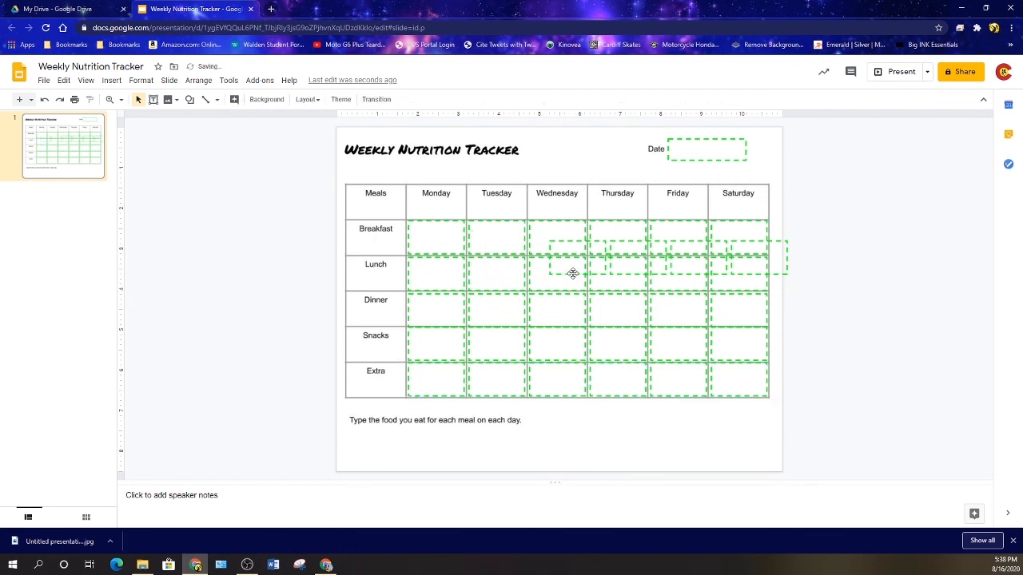
left_click(573, 272)
key("Delete")
left_click(621, 264)
key("Delete")
left_click(675, 272)
key("Delete")
left_click(759, 268)
key("Delete")
Step: Refresh Drive, open the original untitled tracker presentation, and check whether its table and instruction text can be edited
left_click(82, 9)
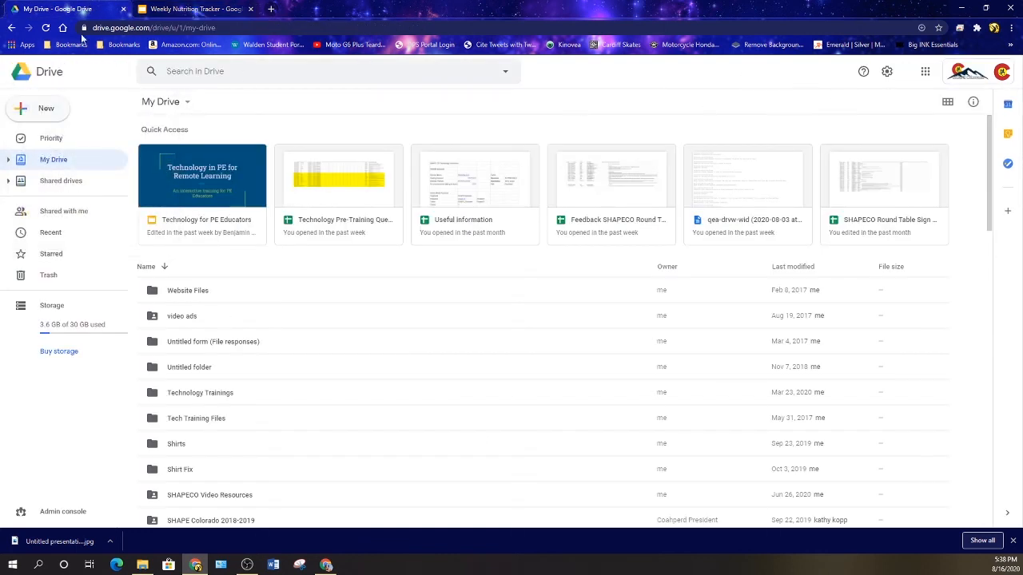
left_click(46, 27)
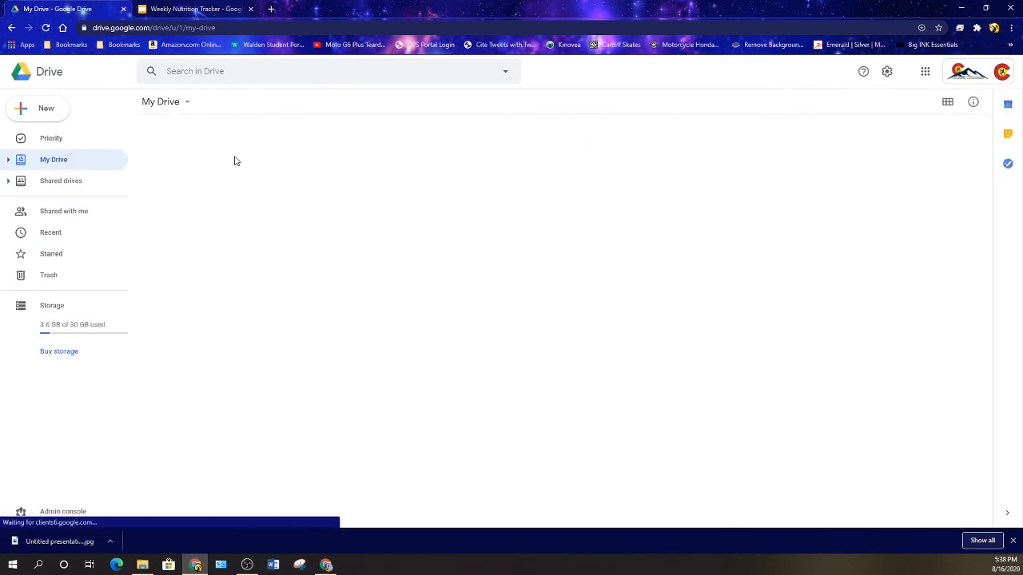
double_click(309, 180)
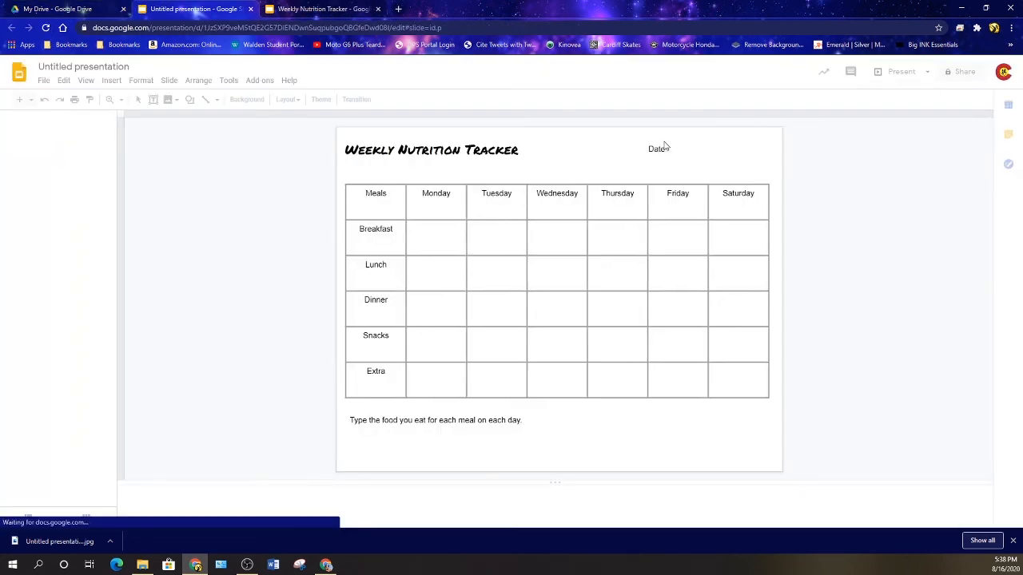
left_click(560, 195)
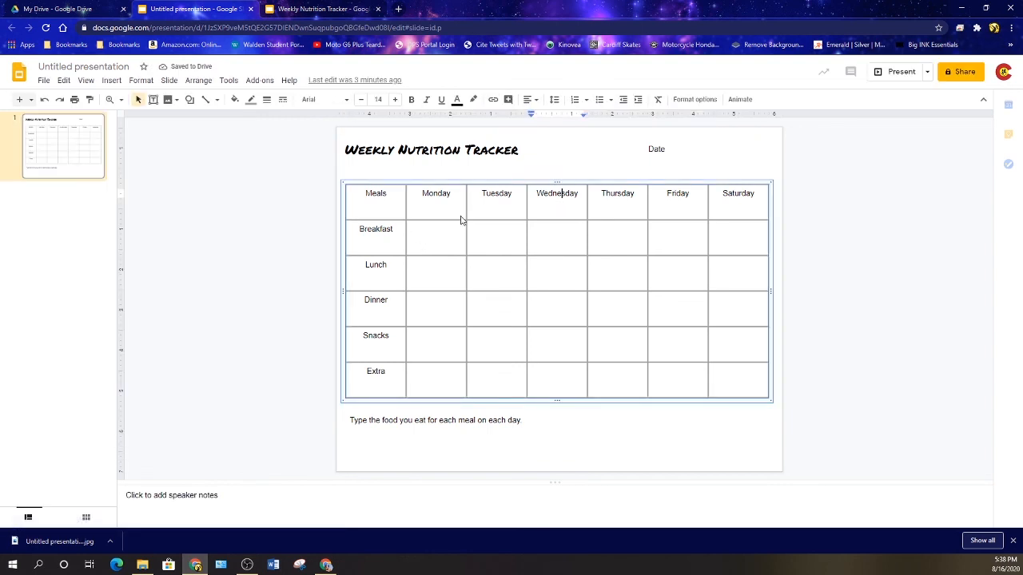
left_click(508, 424)
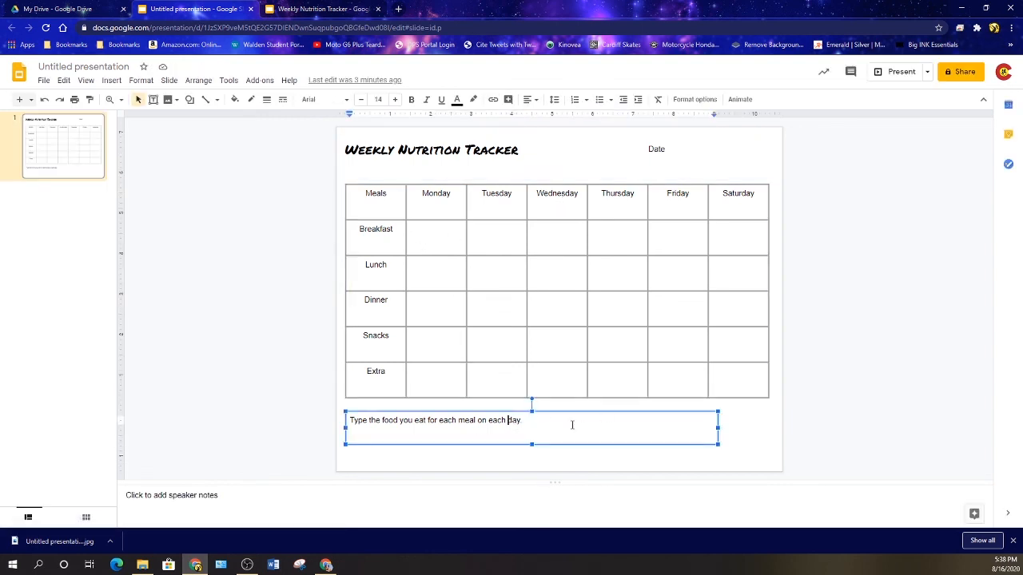